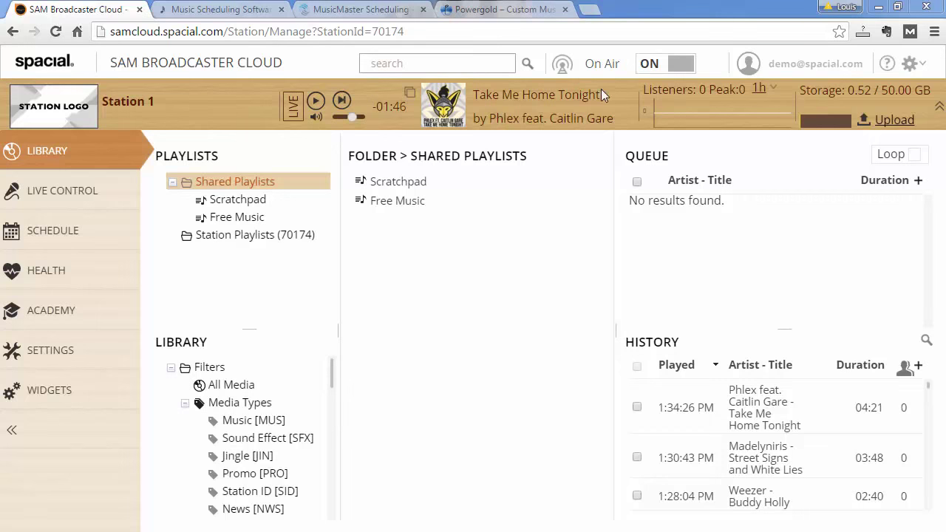
- Switch to the Music 1 scheduling software website at gomusic1.com
click(249, 15)
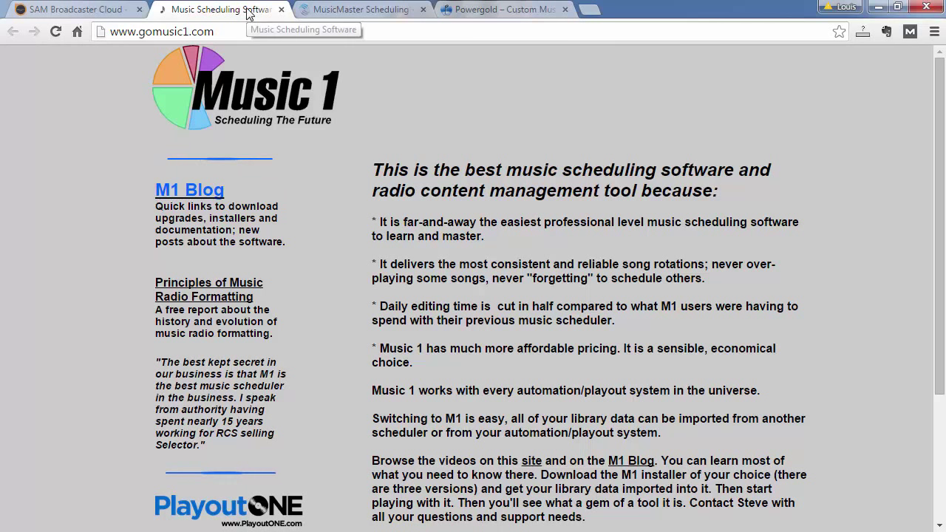
- Look over the MusicMaster and Powergold scheduling-software sites
click(357, 16)
click(481, 17)
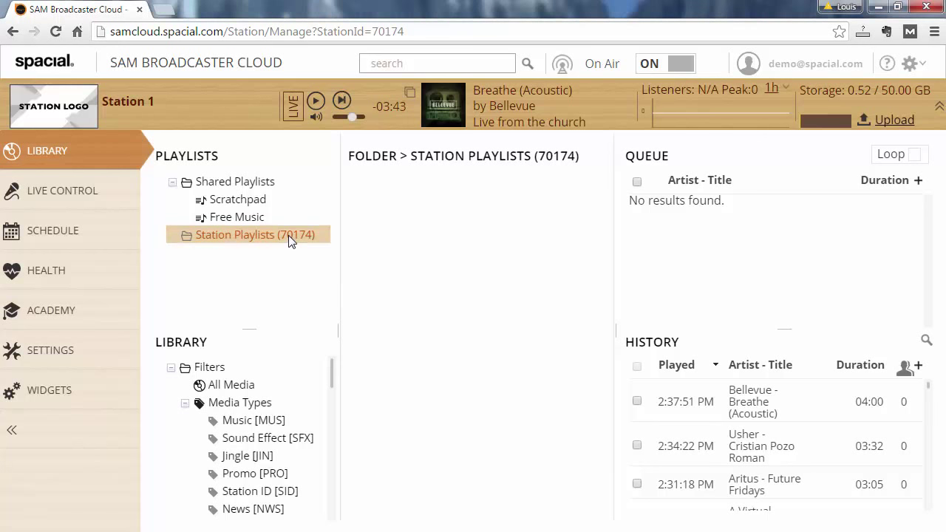
- Add the Monday and Tuesday station playlists
double_click(288, 235)
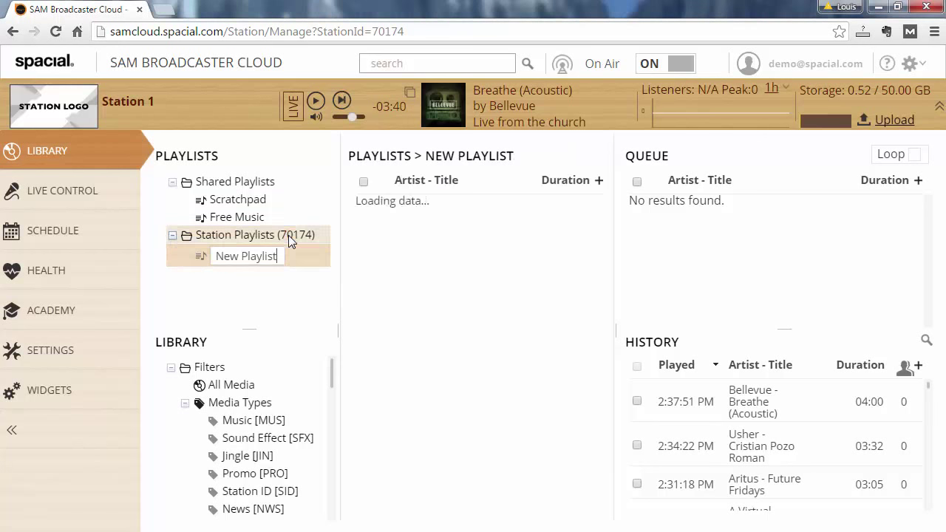
text(Monday)
key(Return)
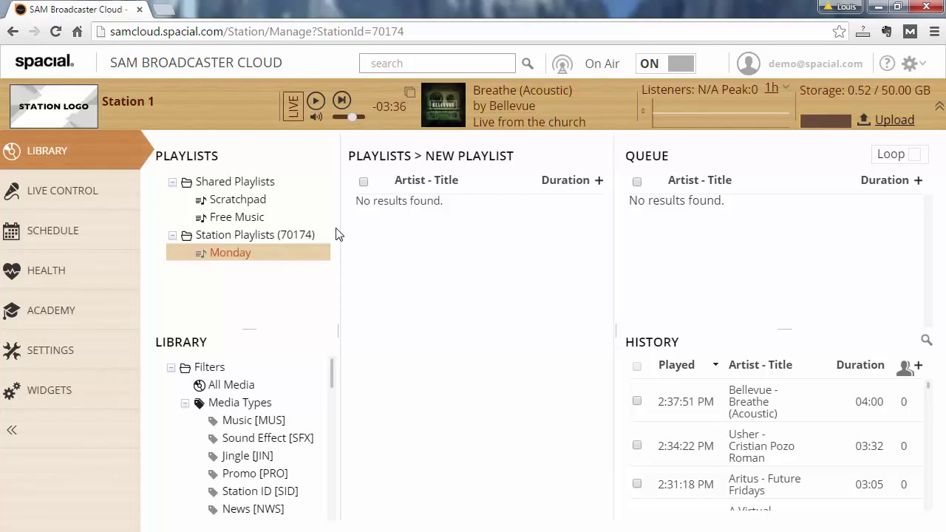
double_click(337, 234)
text(tuesd)
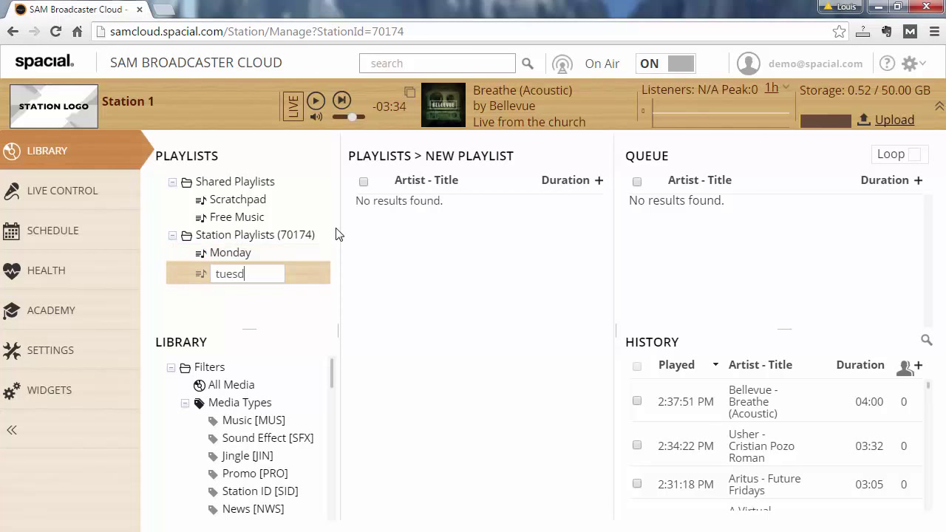
text(ay)
key(Delete)
text(T)
key(Return)
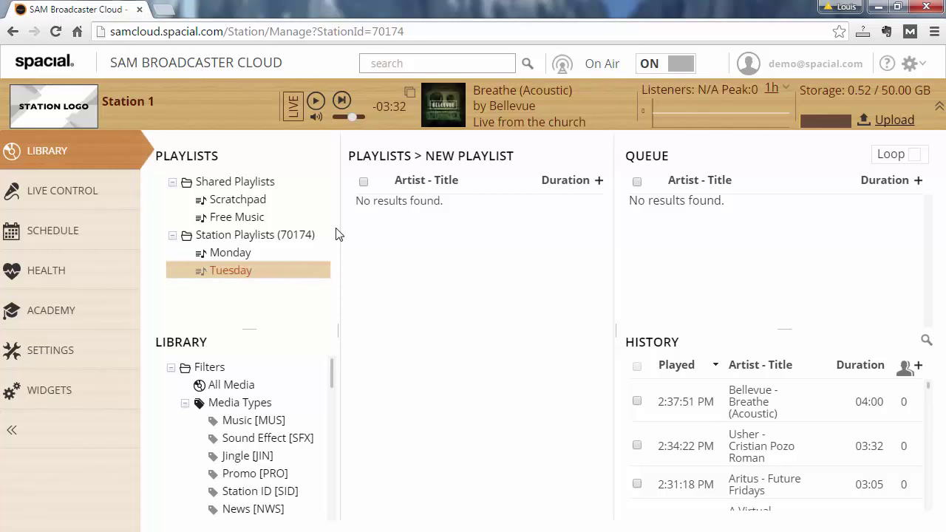
- Add the Wednesday and Thursday playlists, correcting the 'Thusday' typo
double_click(336, 234)
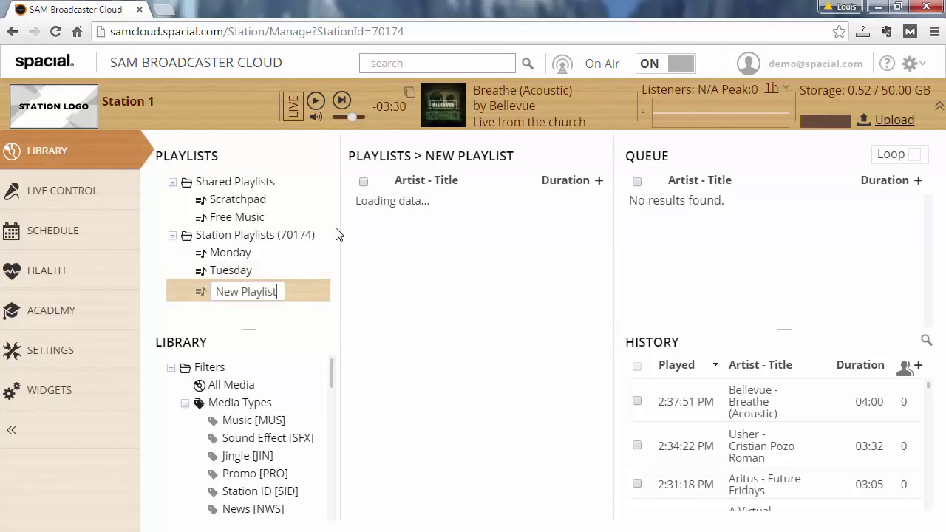
text(Wednesday)
key(Return)
double_click(336, 234)
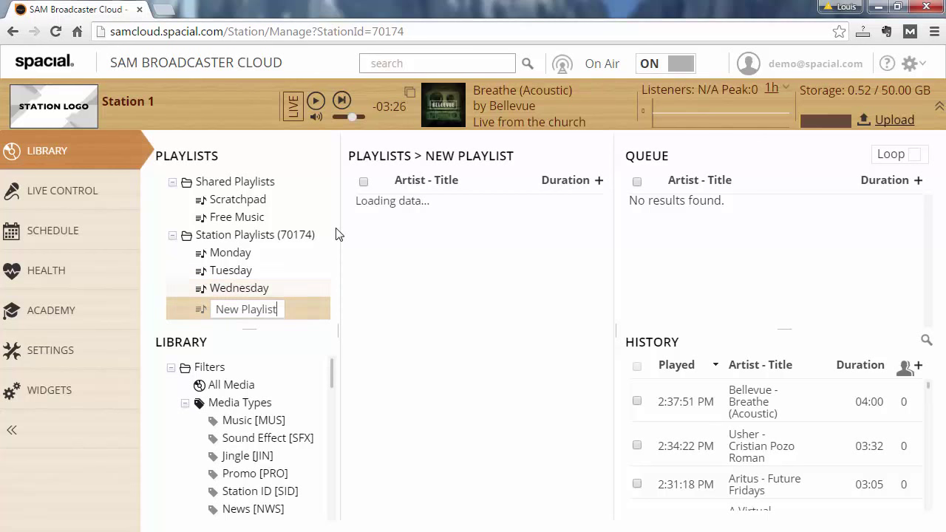
text(Thusday)
key(Return)
key(F2)
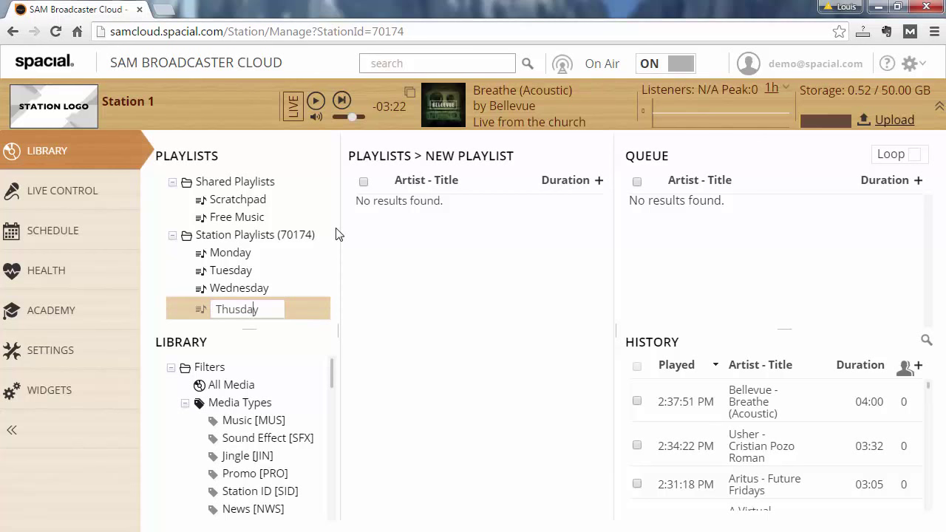
text(r)
key(Return)
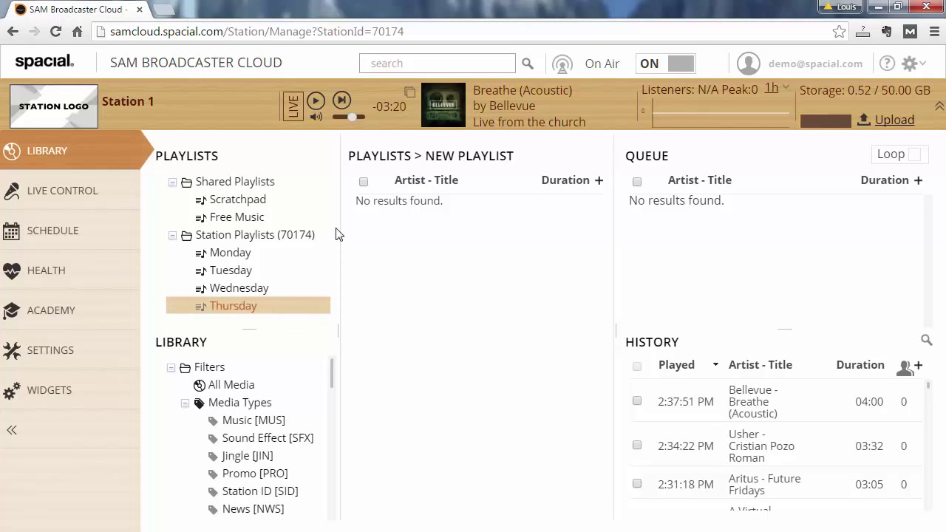
- Add the Friday, Saturday and Sunday playlists
key(Insert)
text(Friday)
key(Return)
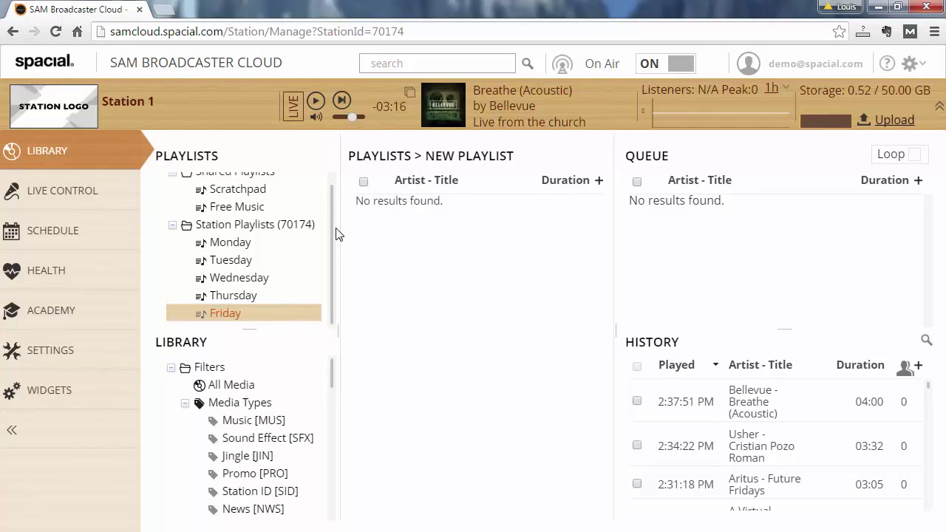
key(Insert)
text(Sa)
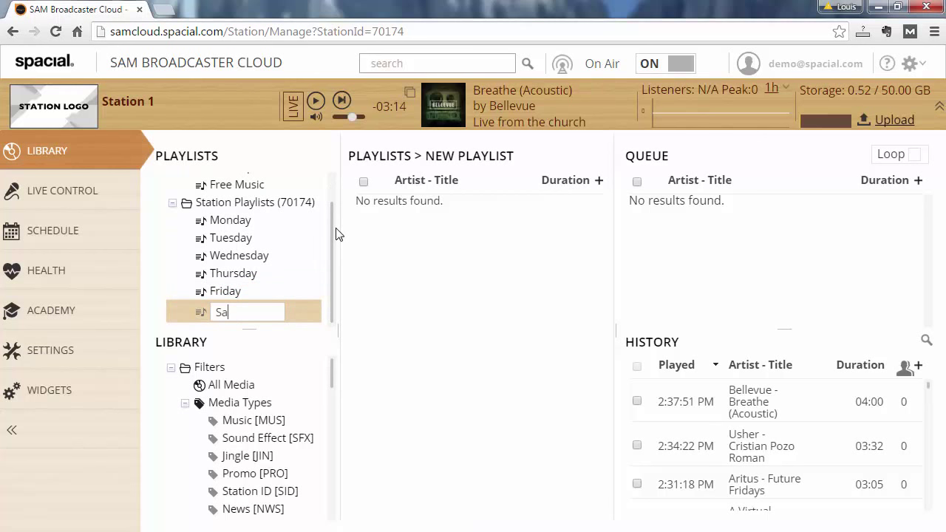
text(turday)
key(Return)
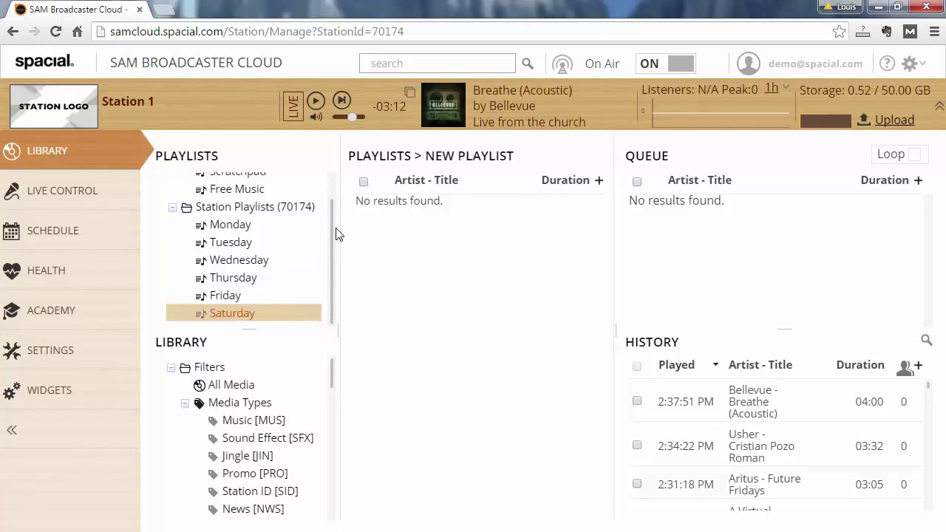
key(Insert)
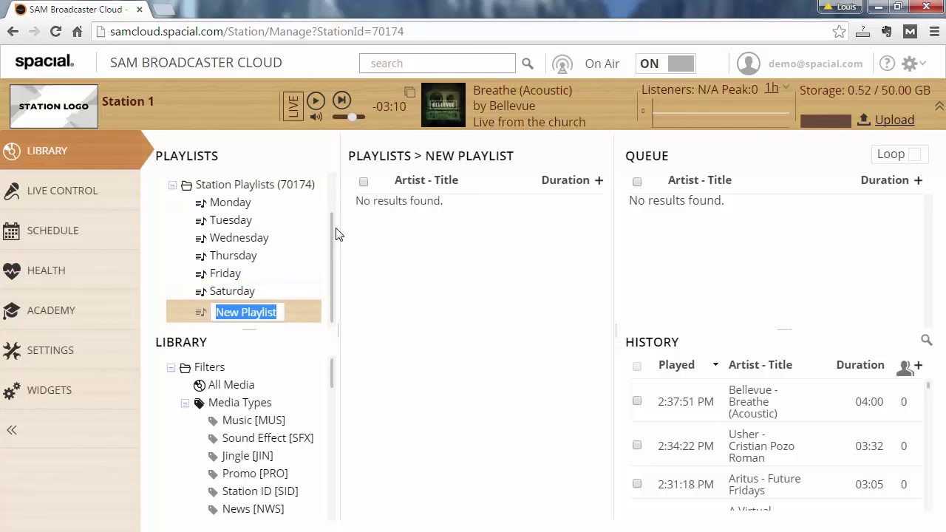
text(Suday)
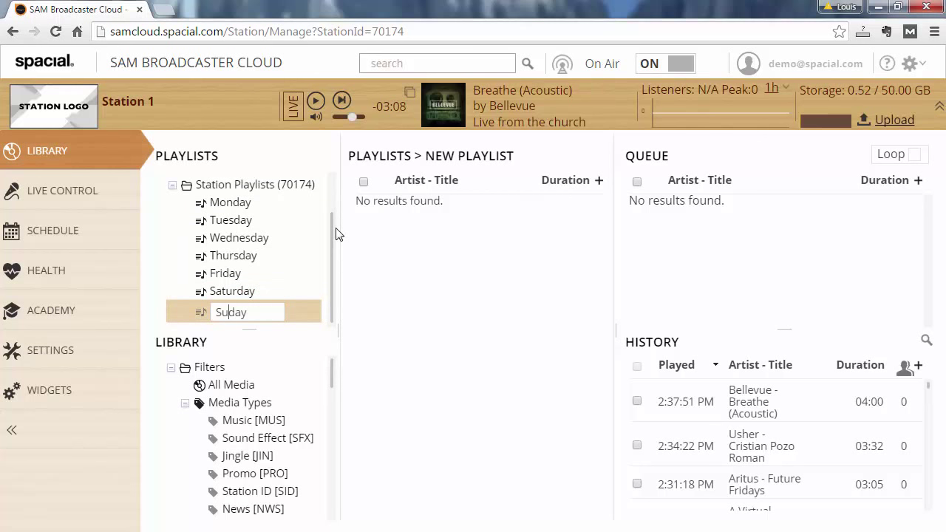
text(n)
key(Return)
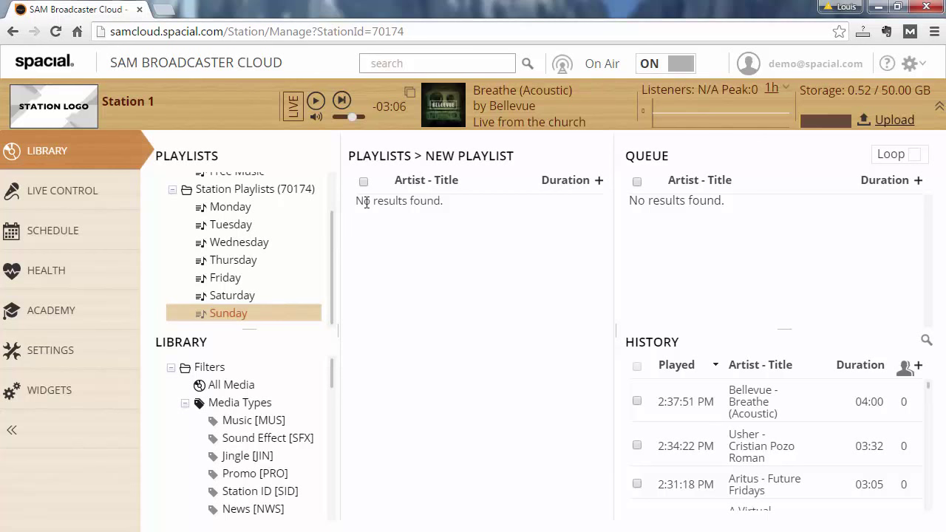
- Open the weekly Scheduled Events calendar and start a new event on Mon 26 Oct
click(248, 210)
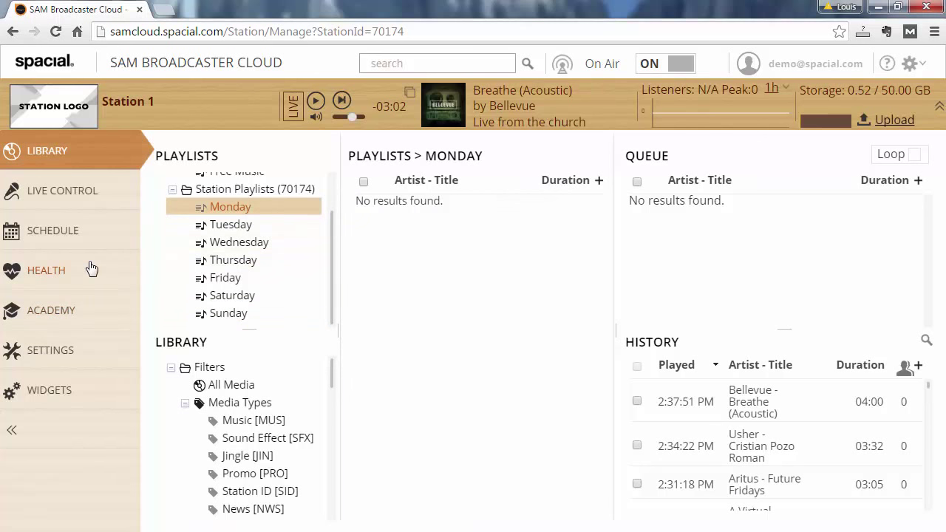
click(94, 238)
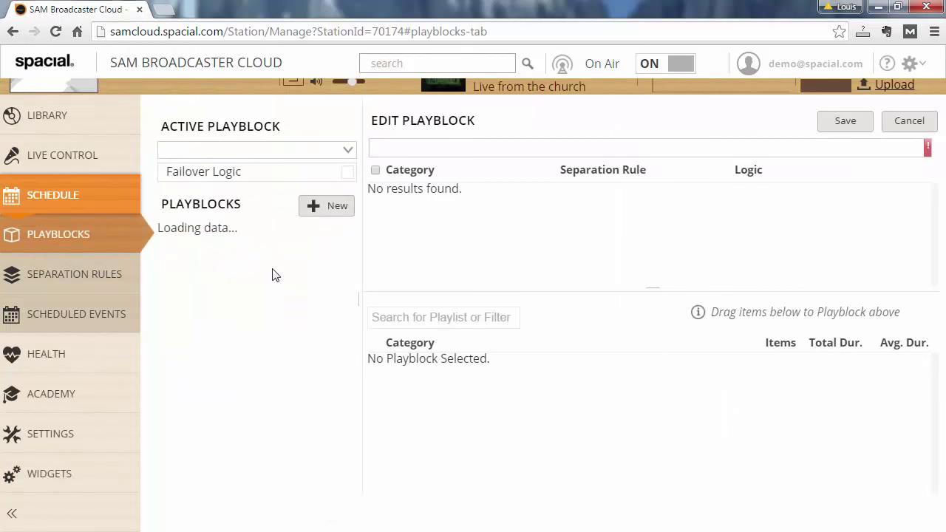
click(107, 316)
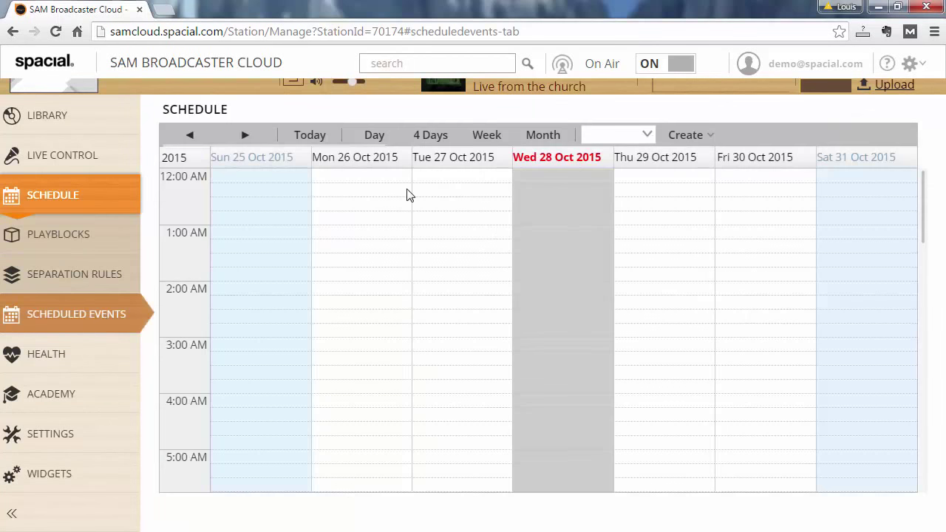
click(333, 195)
click(372, 209)
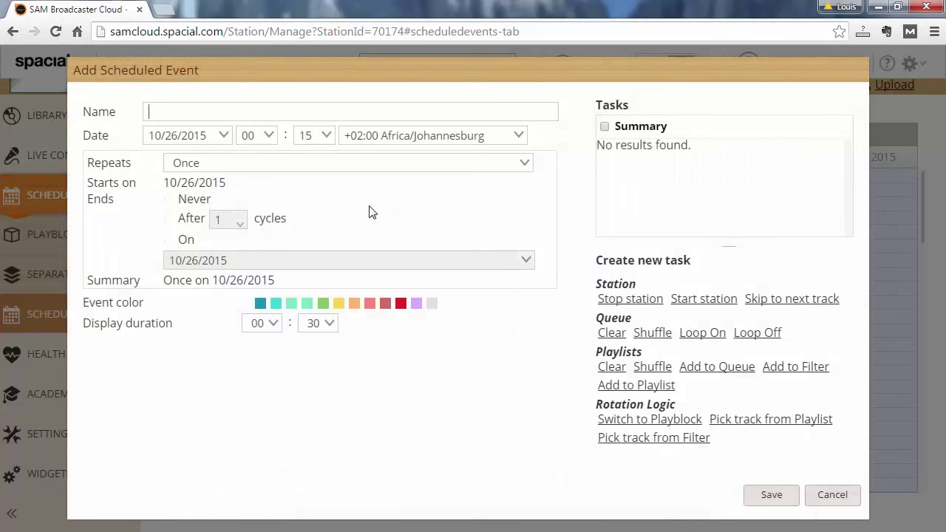
- Set the start minutes to 00 and name the event 'Monday Playlist'
click(328, 137)
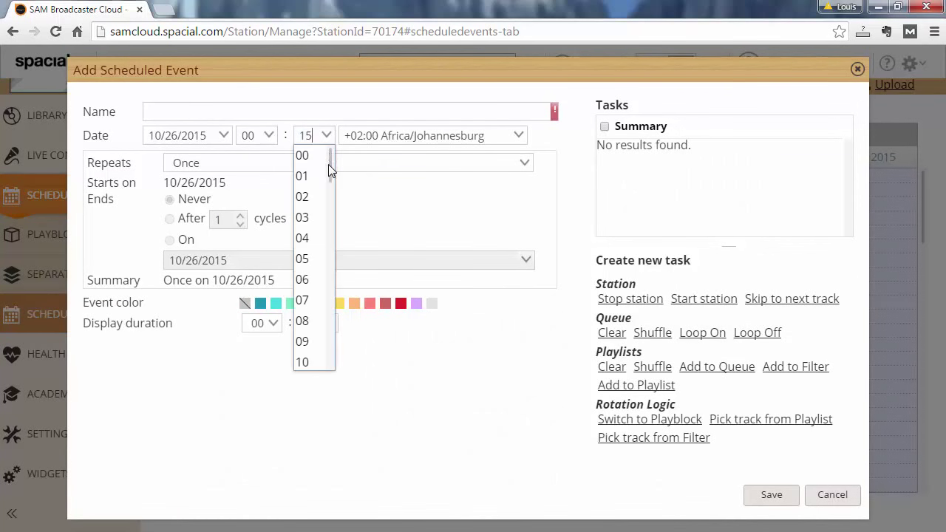
click(314, 155)
click(263, 111)
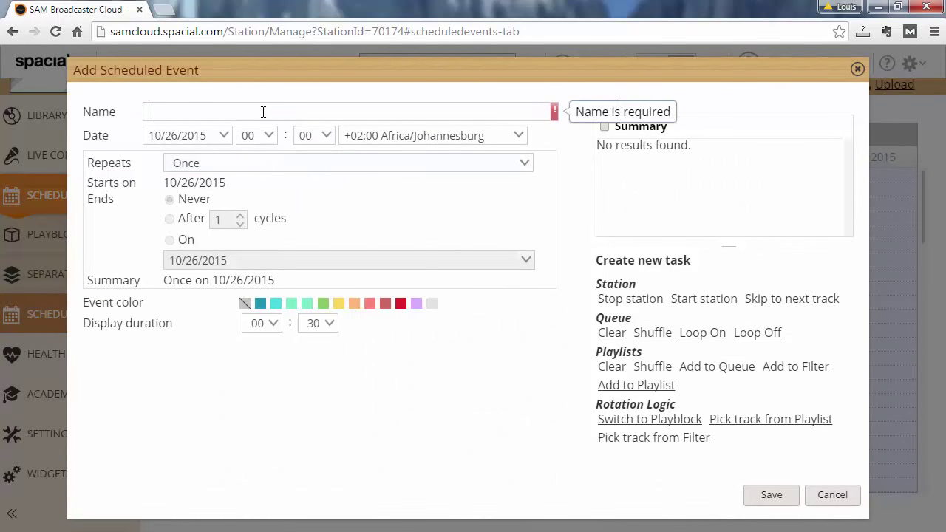
text(Monday )
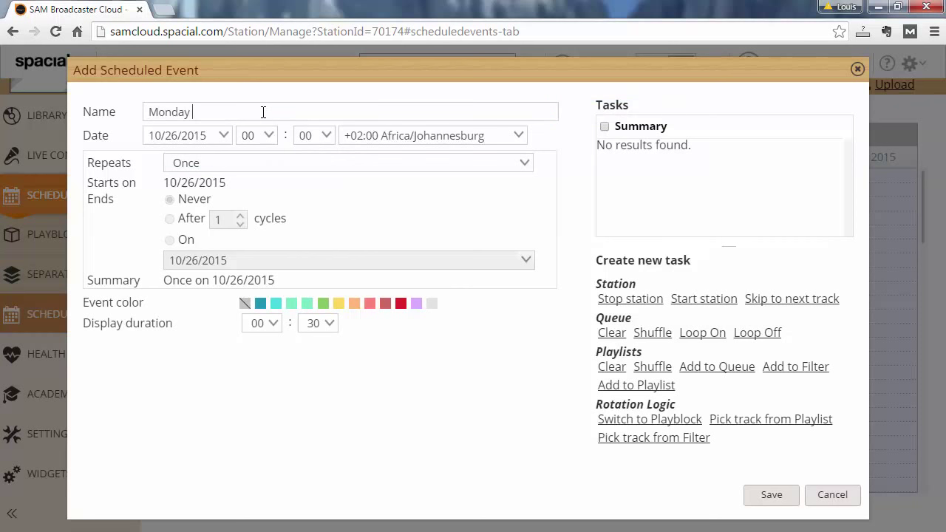
text(Playlist)
- Set the event's display duration to 01:00
click(319, 323)
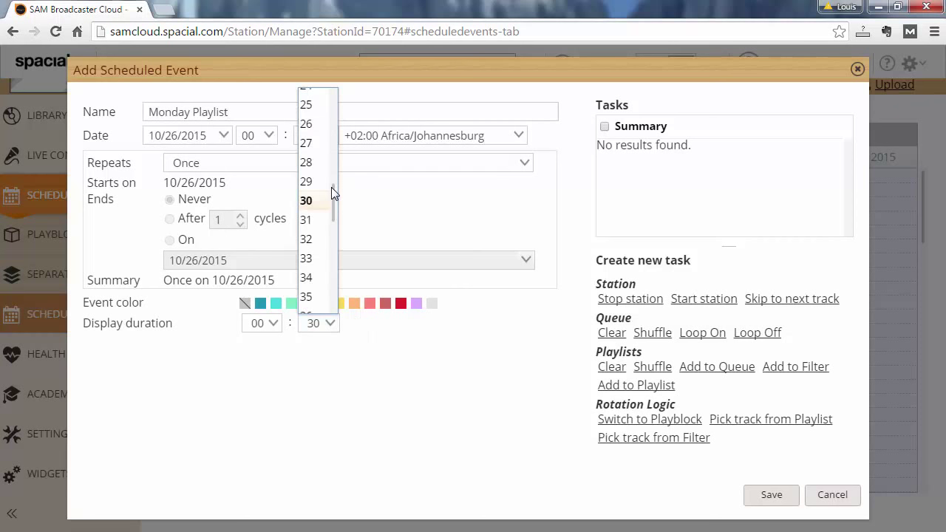
click(273, 325)
click(262, 43)
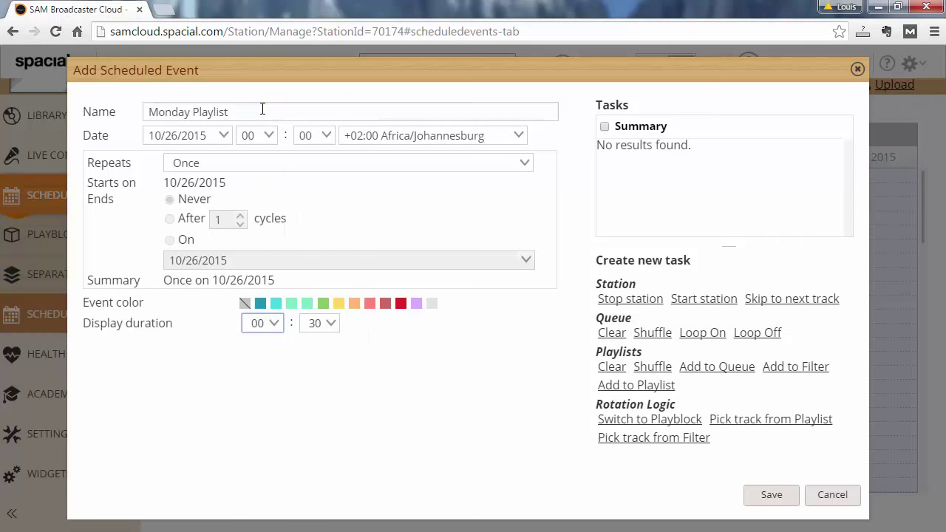
click(263, 323)
click(260, 118)
click(318, 323)
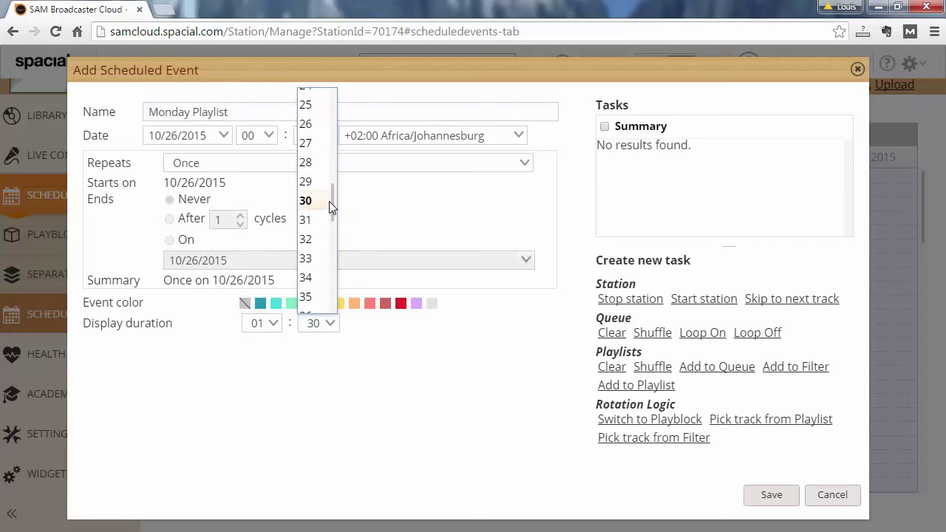
drag(330, 201, 337, 99)
click(321, 99)
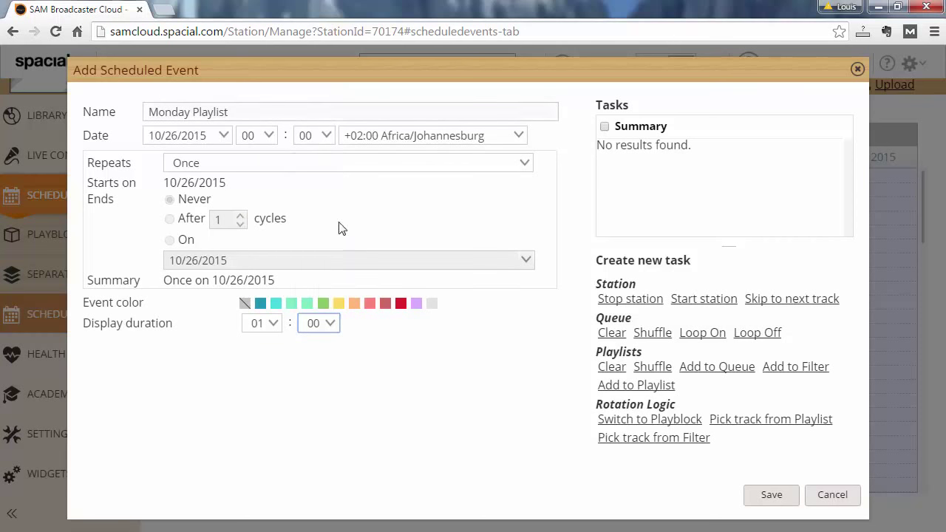
click(392, 334)
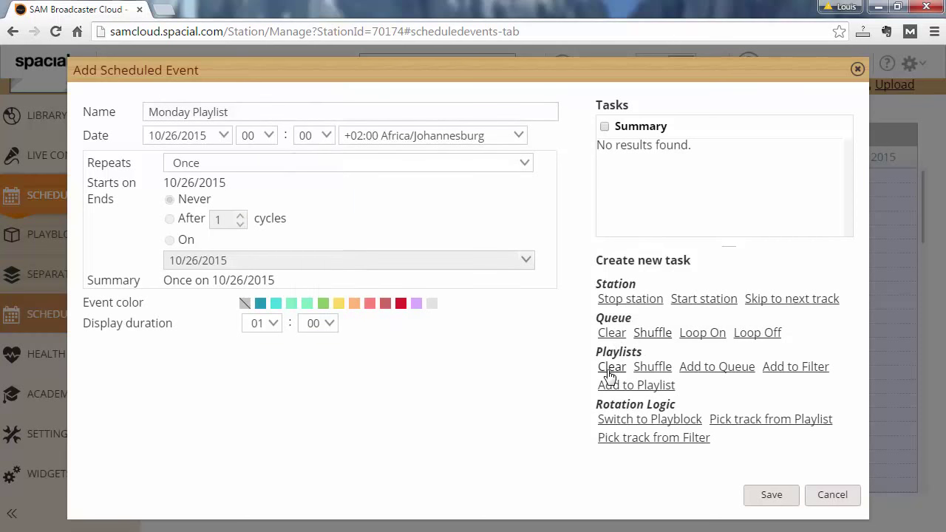
- Add tasks clearing the queue and adding playlist Monday to its bottom, then save the event
click(611, 333)
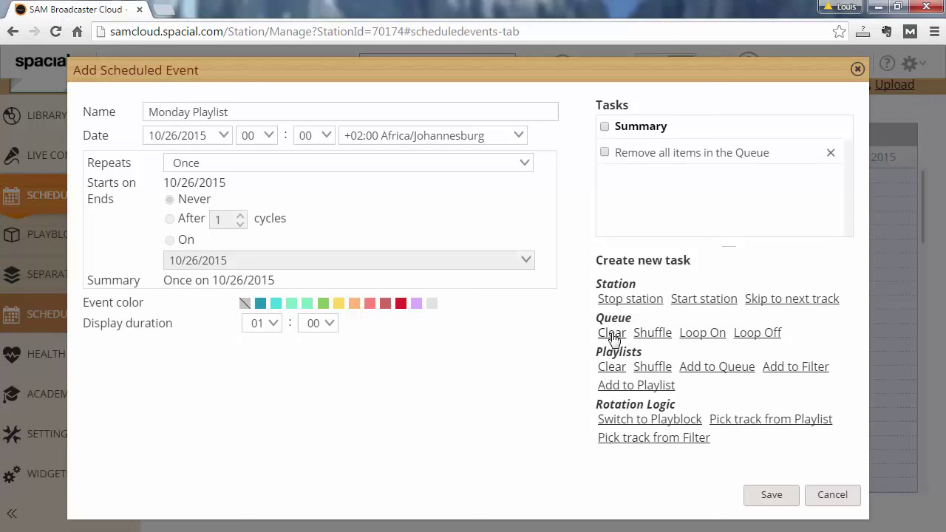
click(715, 367)
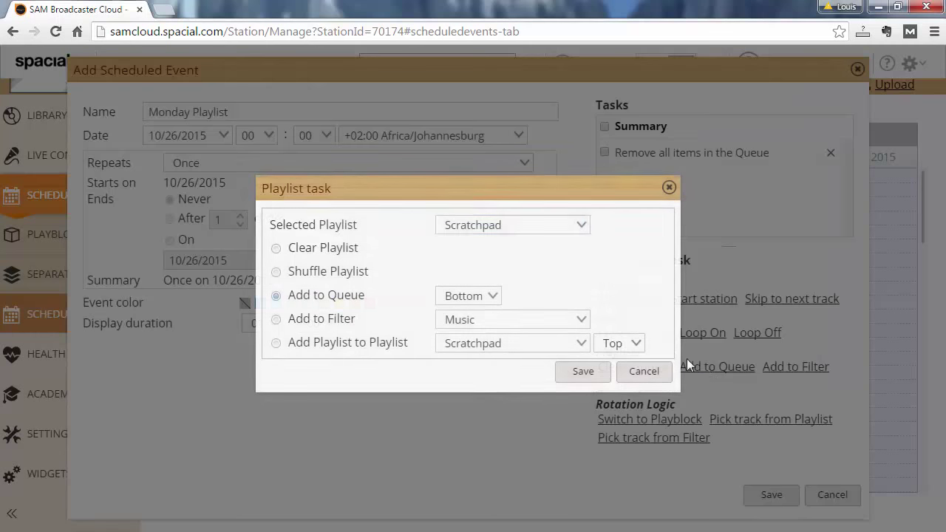
click(565, 227)
click(514, 289)
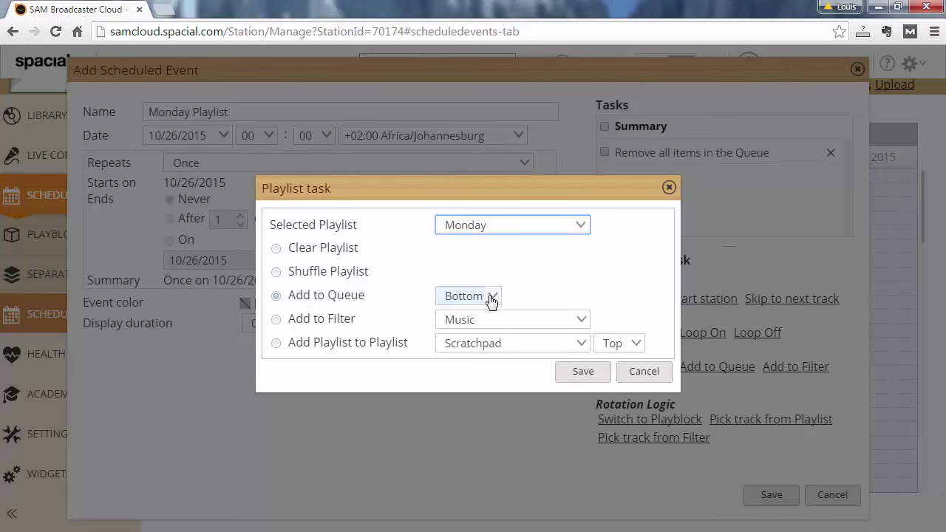
click(578, 375)
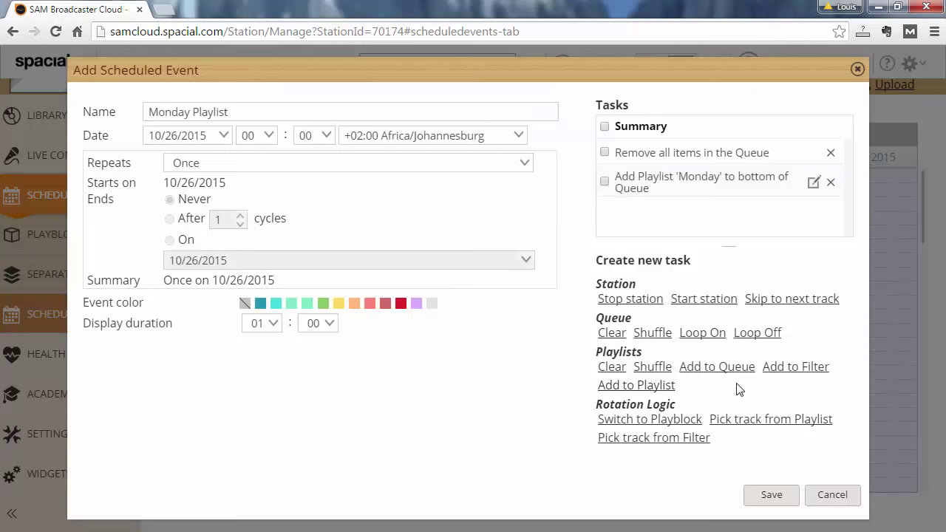
click(771, 496)
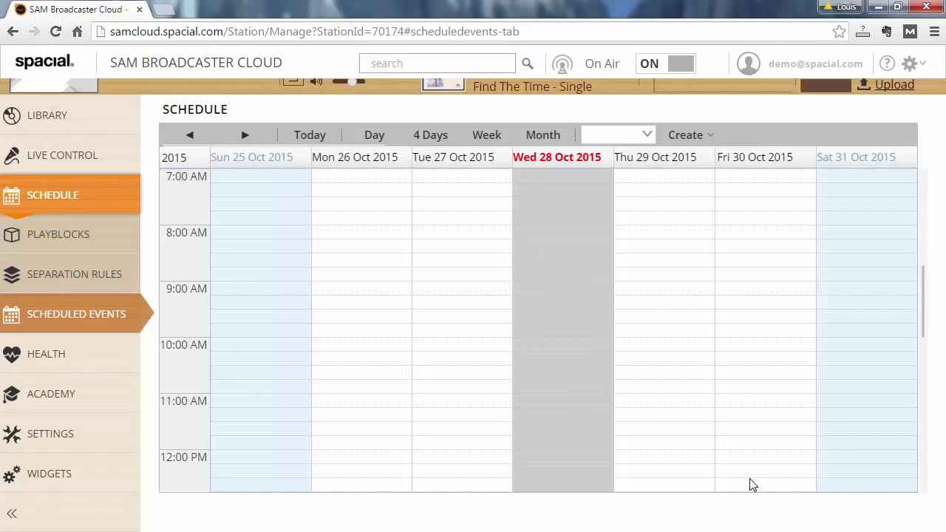
- Scroll the week view to the 12:00 AM row
drag(923, 309, 919, 190)
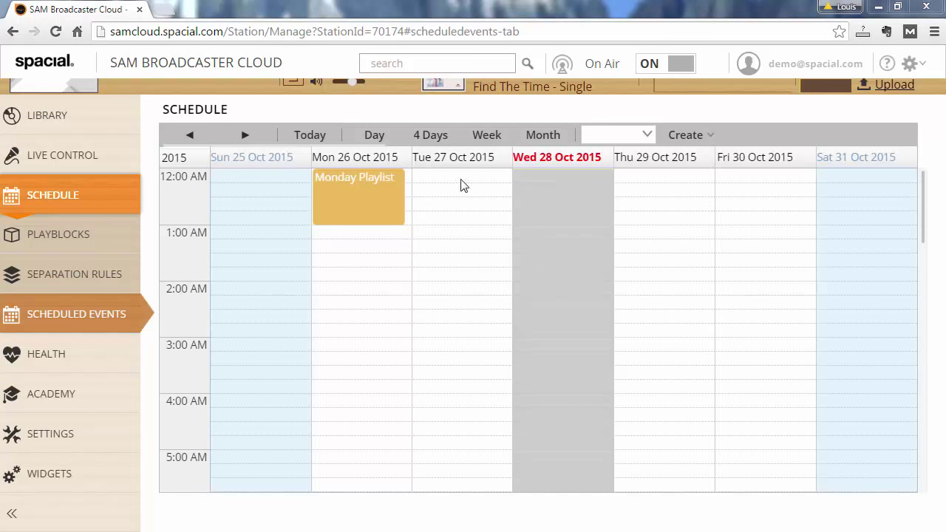
- Create an event at midnight on Tue 27 Oct named 'Tuesday Playlist' with 01:00 duration
double_click(435, 190)
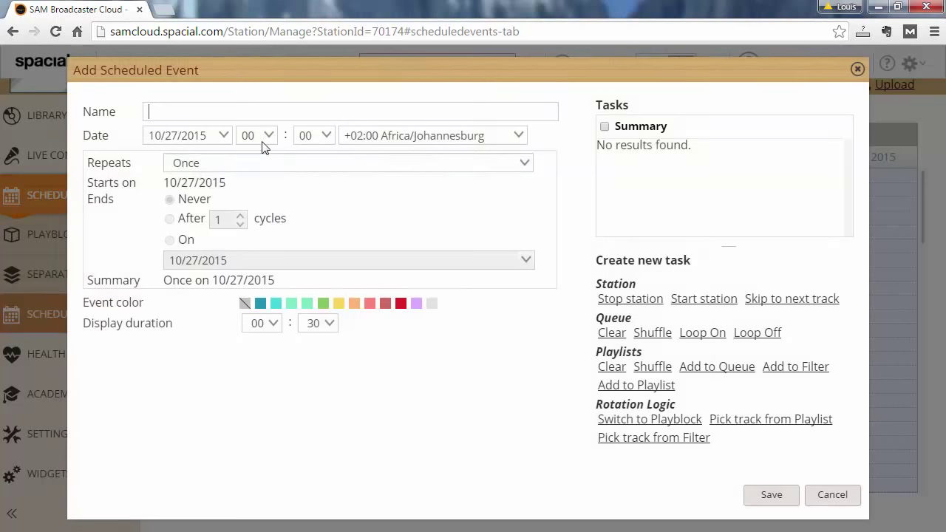
text(uesd)
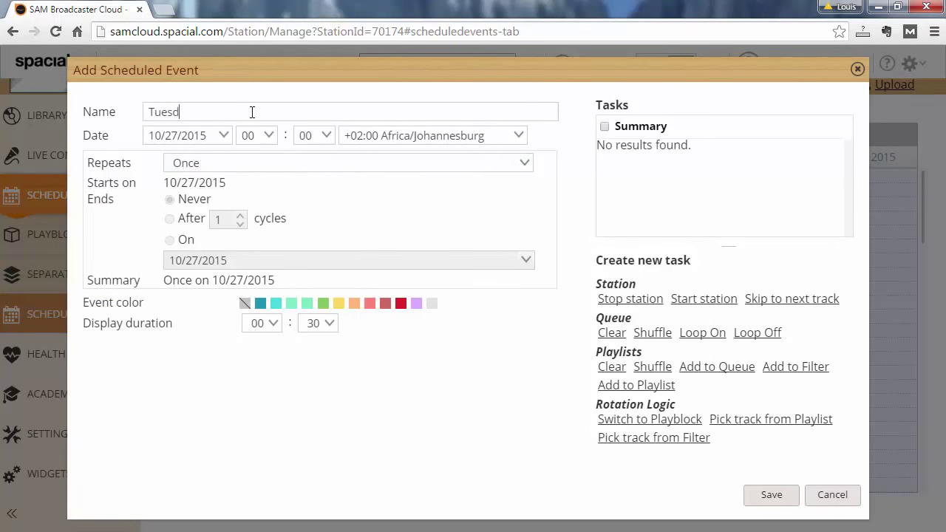
text(ay Playlist)
click(270, 323)
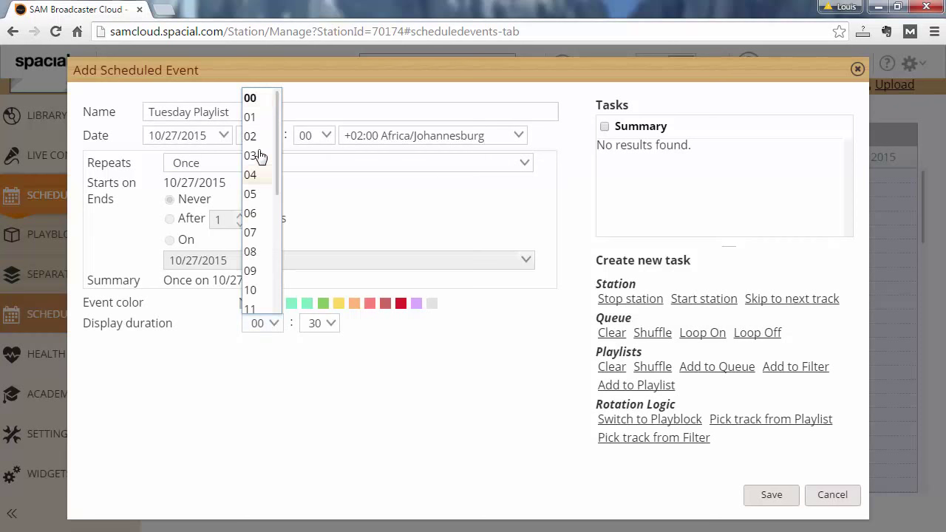
click(255, 124)
click(330, 323)
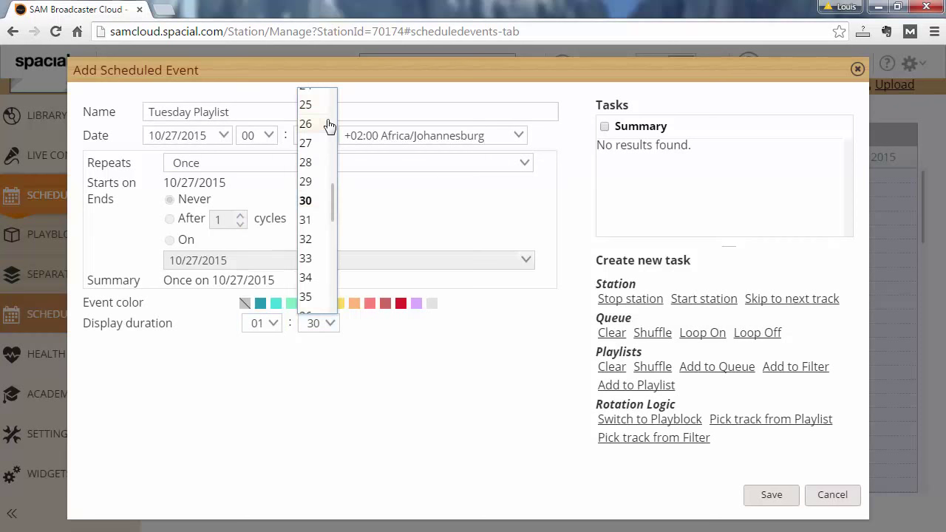
scroll(334, 151, up, 3)
drag(334, 151, 332, 88)
click(310, 96)
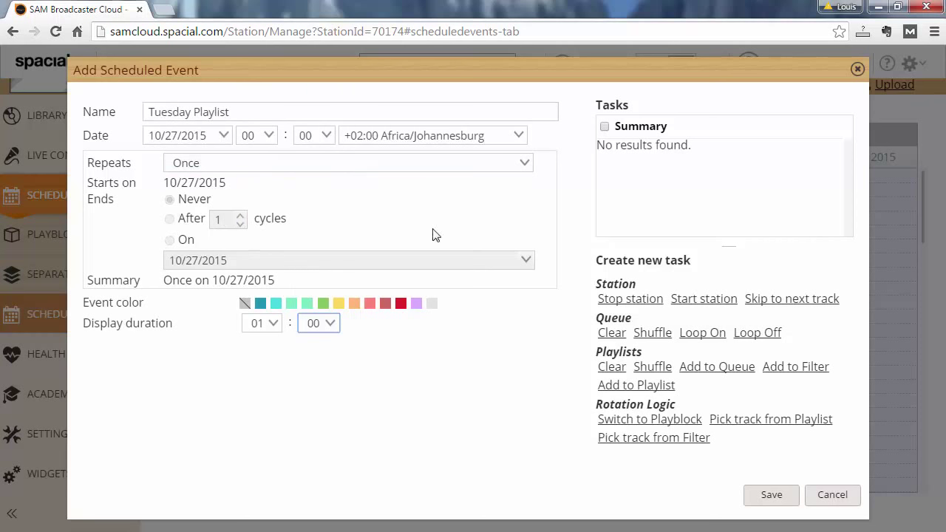
- Add tasks clearing the queue and adding the Tuesday playlist to its bottom
click(611, 333)
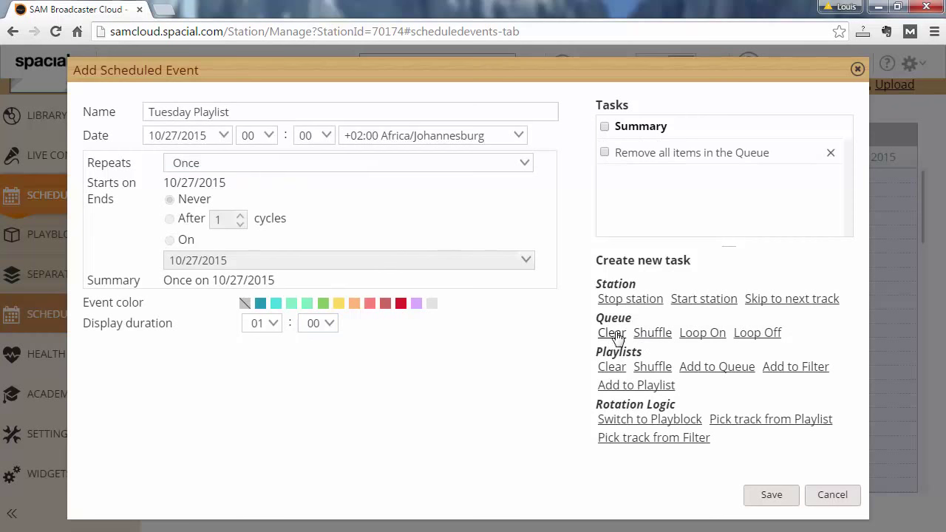
click(649, 386)
click(483, 228)
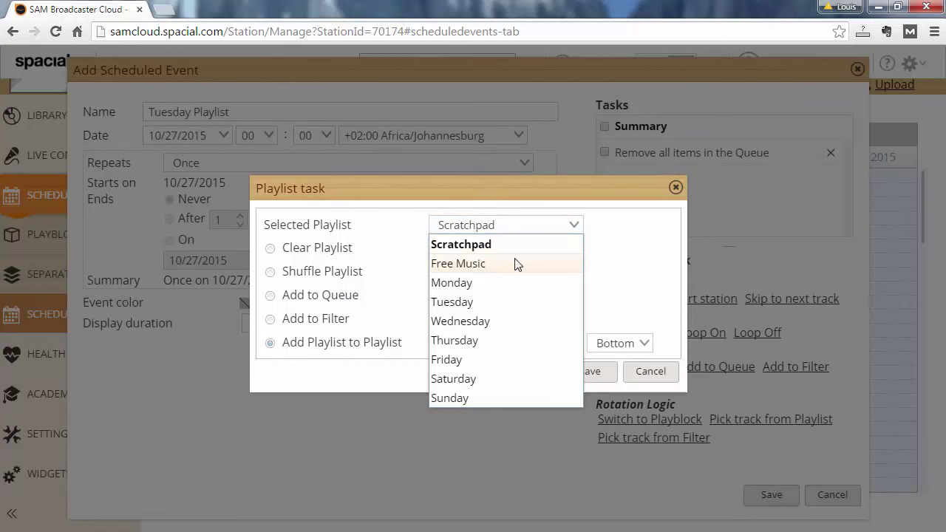
click(645, 323)
click(664, 374)
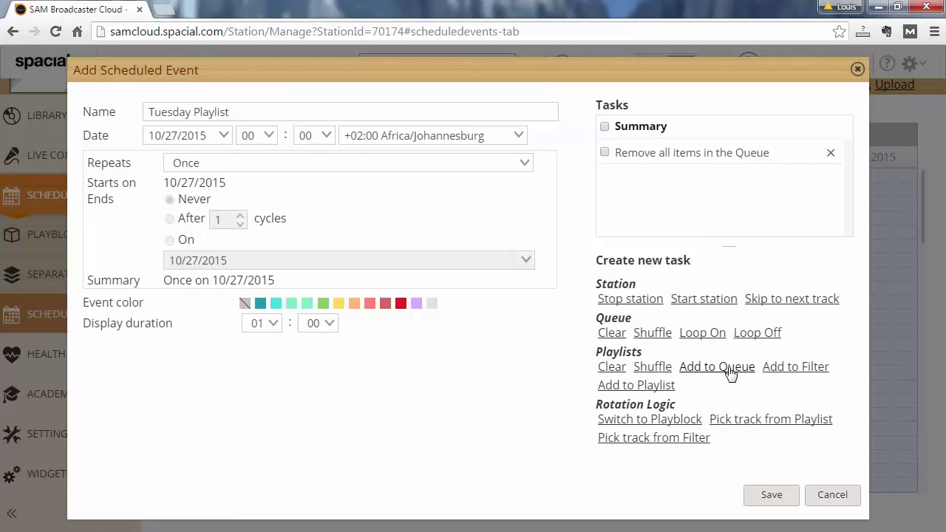
click(717, 369)
click(489, 231)
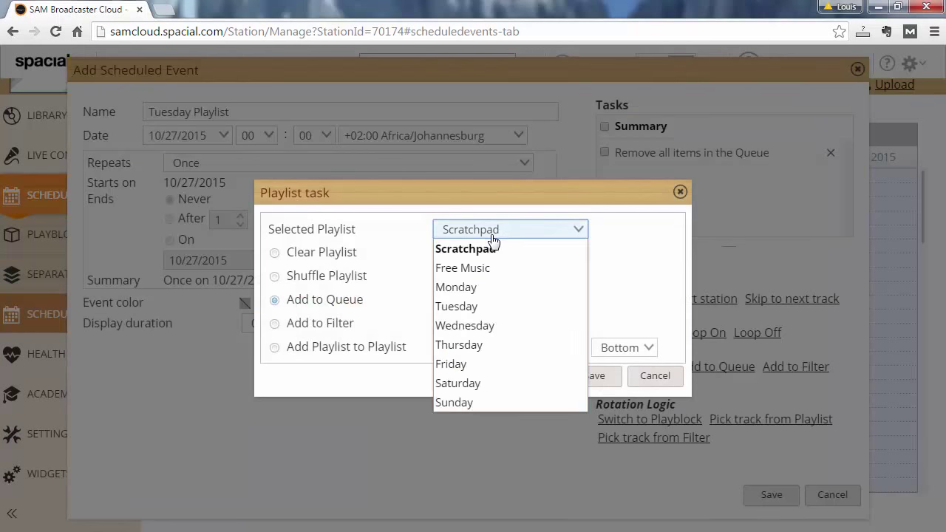
click(486, 308)
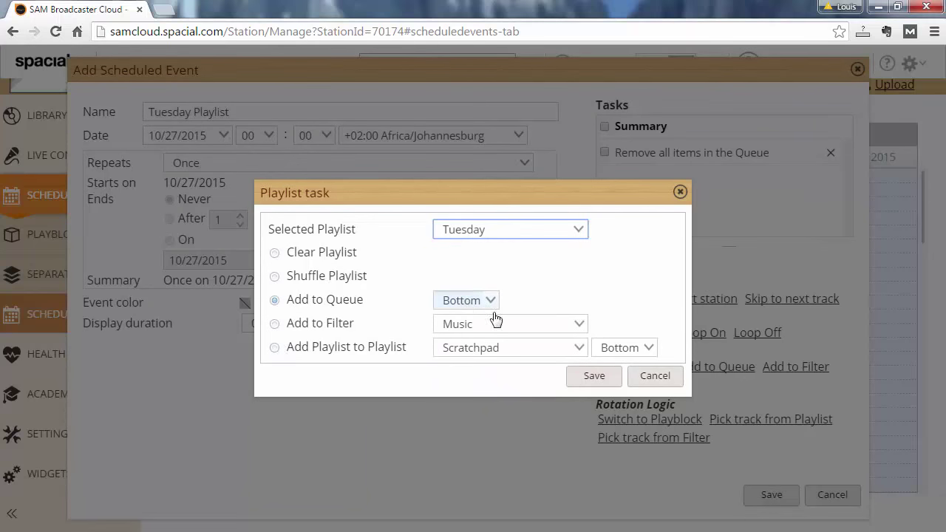
click(594, 376)
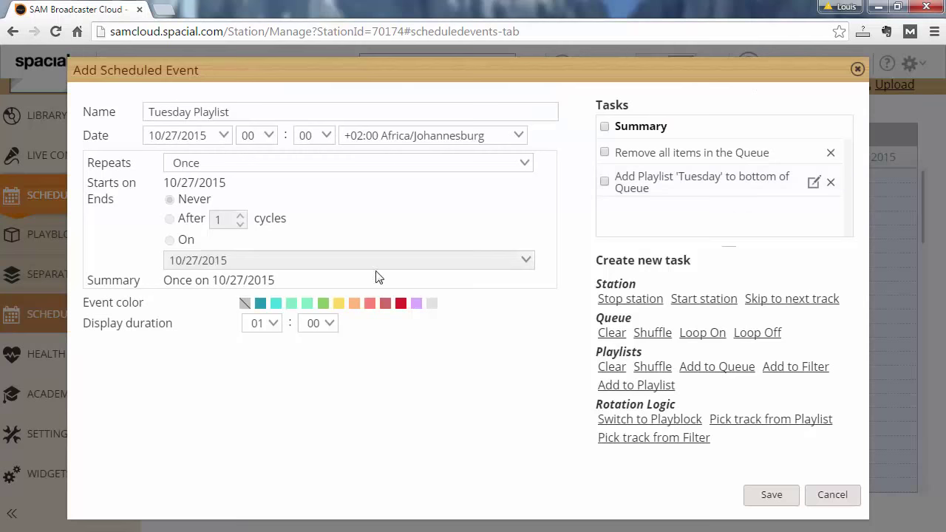
- Set the Tuesday Playlist event to repeat on weekdays (Tuesday) and save it
click(210, 164)
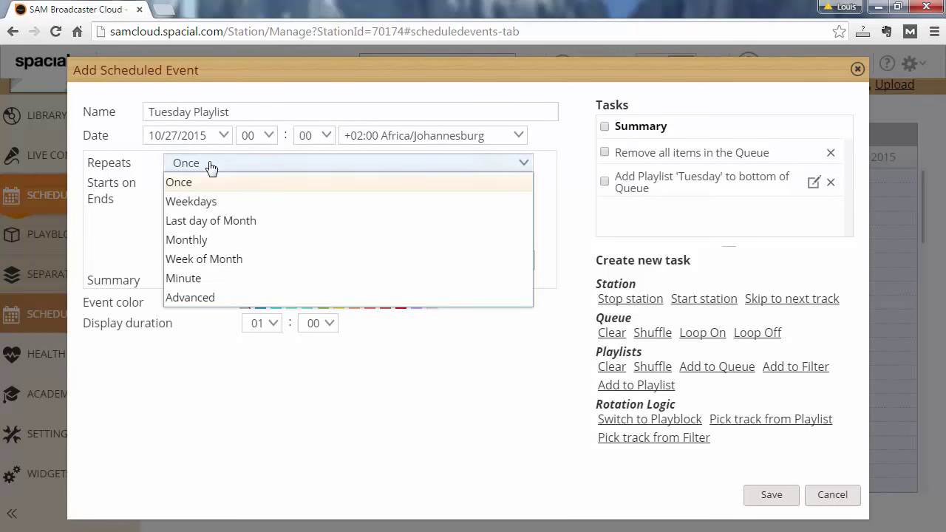
click(198, 205)
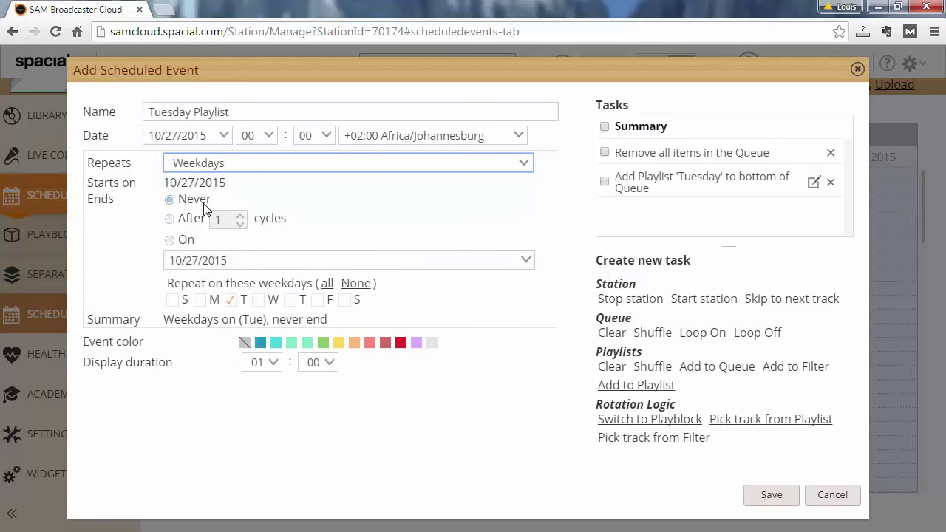
click(771, 495)
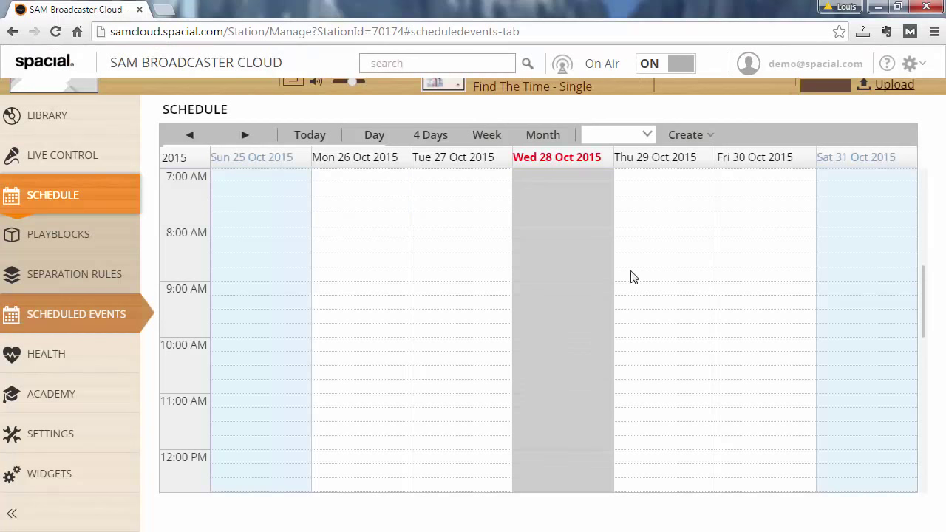
- Edit the Tuesday Playlist event to give it a teal colour and save
scroll(640, 274, up, 5)
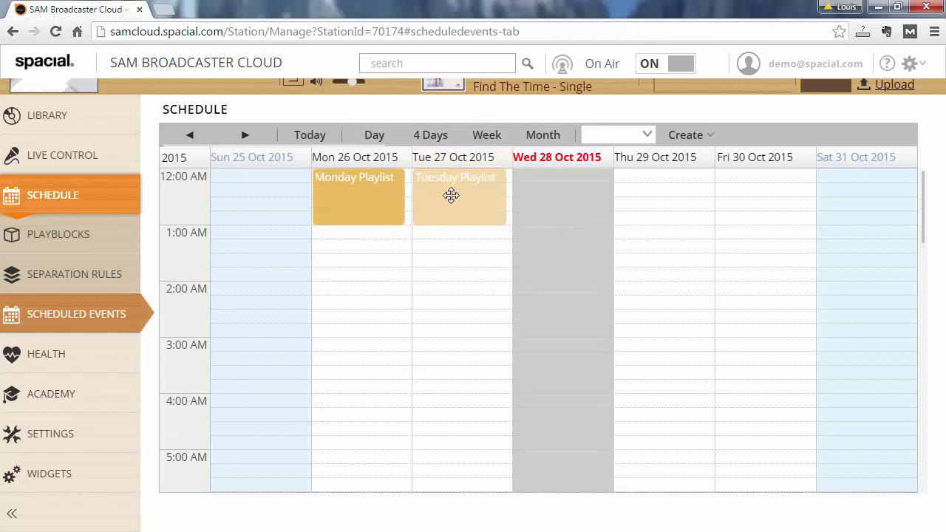
click(449, 196)
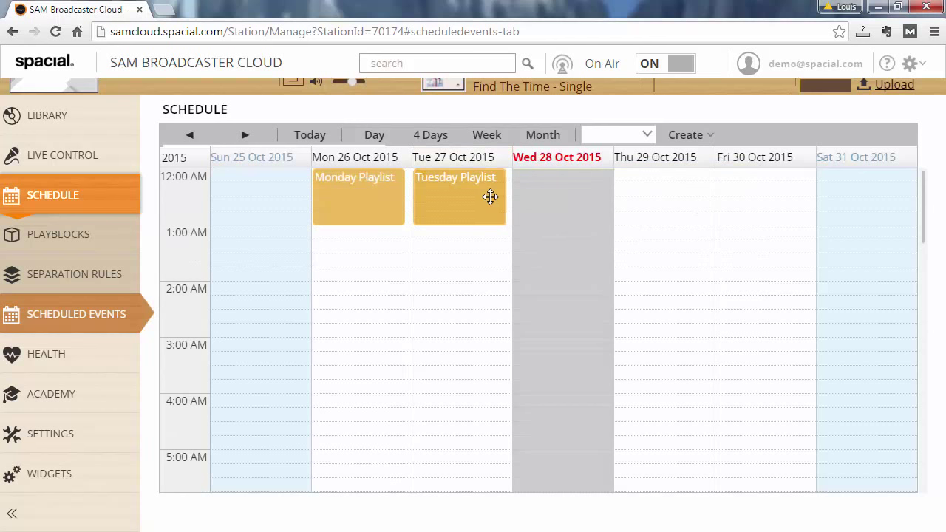
click(488, 196)
click(682, 187)
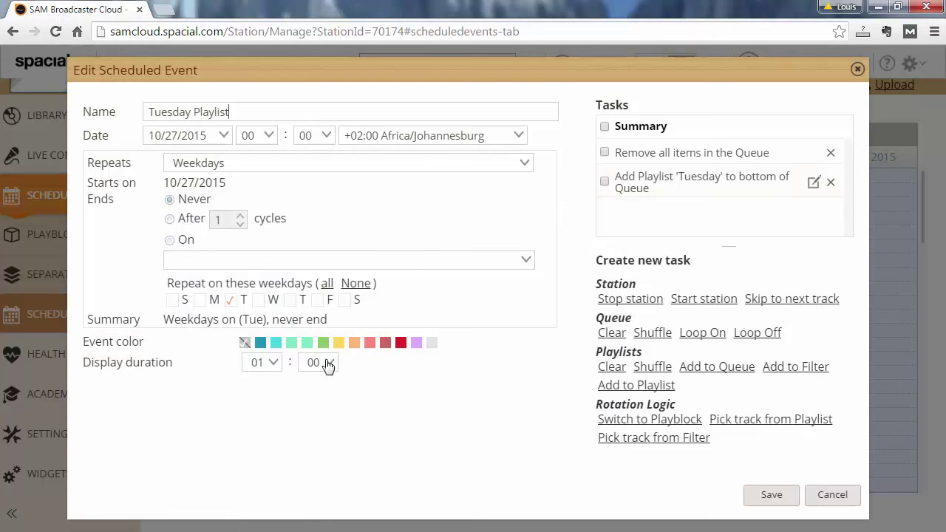
click(260, 342)
click(769, 495)
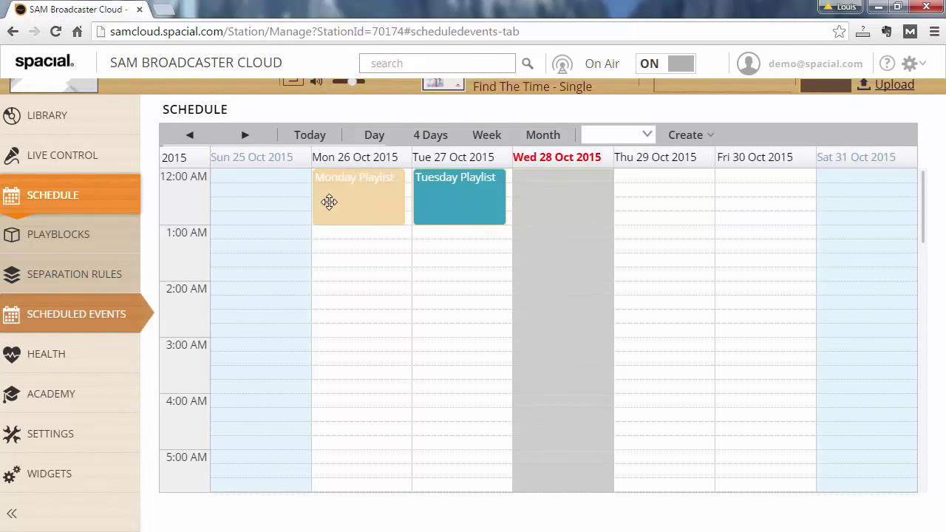
- Edit the Monday Playlist event to repeat every Monday and save it
click(246, 136)
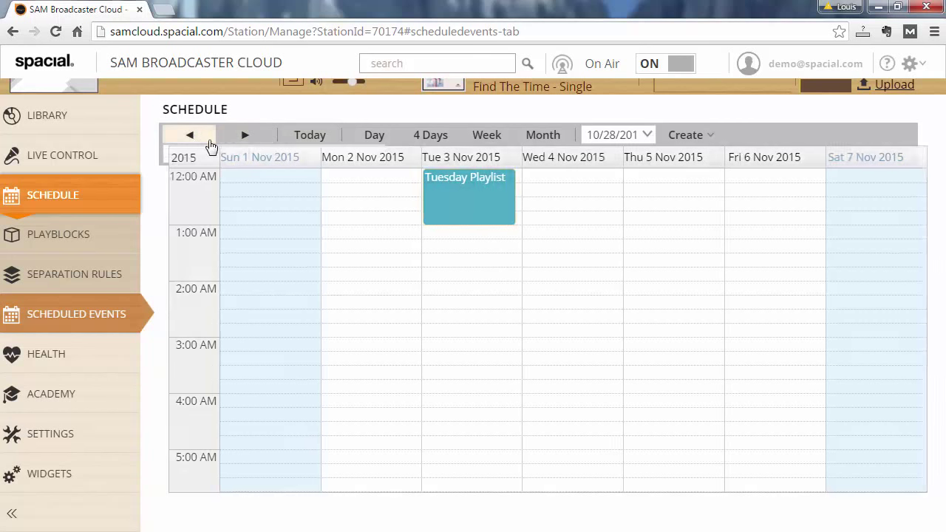
click(201, 139)
click(363, 194)
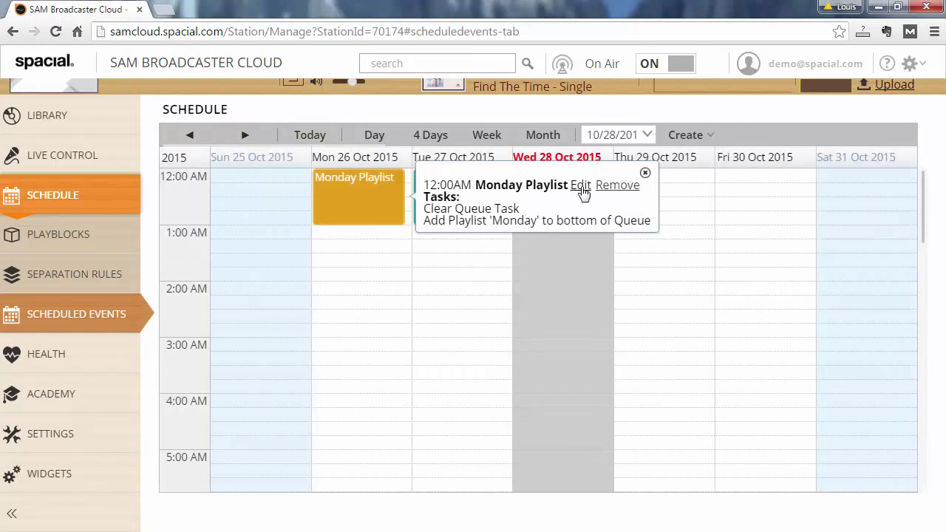
click(581, 186)
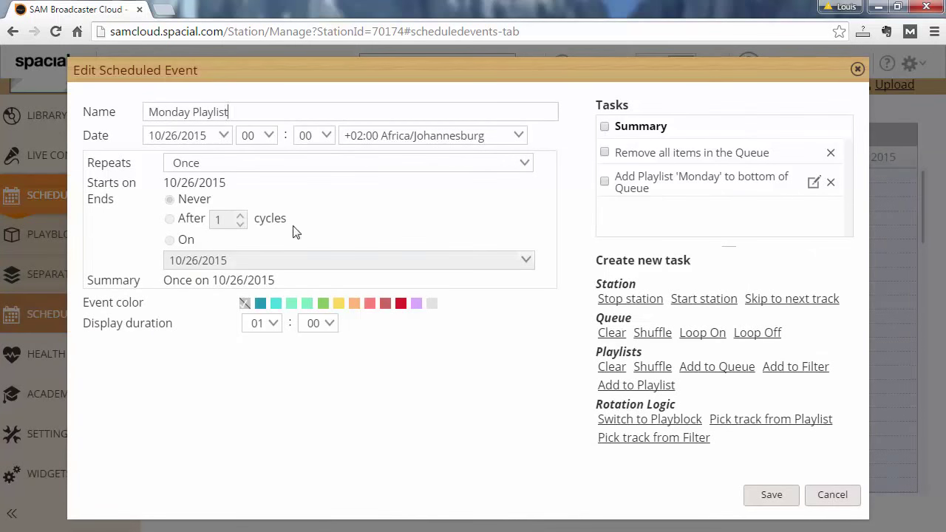
click(198, 167)
click(205, 201)
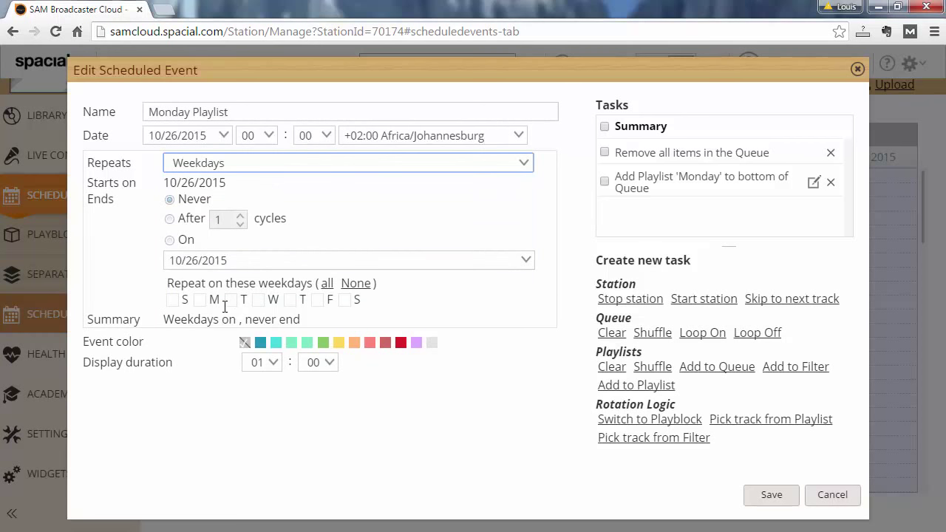
click(200, 300)
click(771, 496)
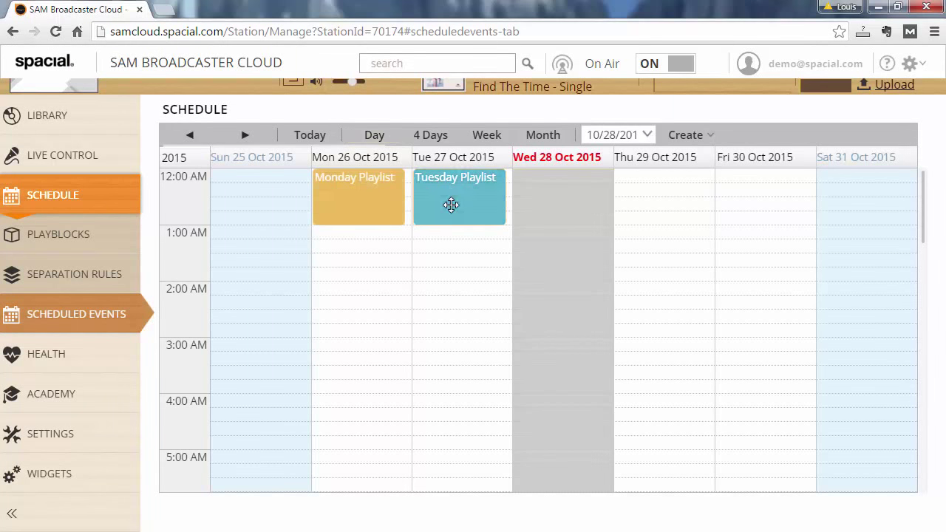
- Check the weeks of 1 and 8 Nov for the repeats, then return to 25 Oct
click(244, 139)
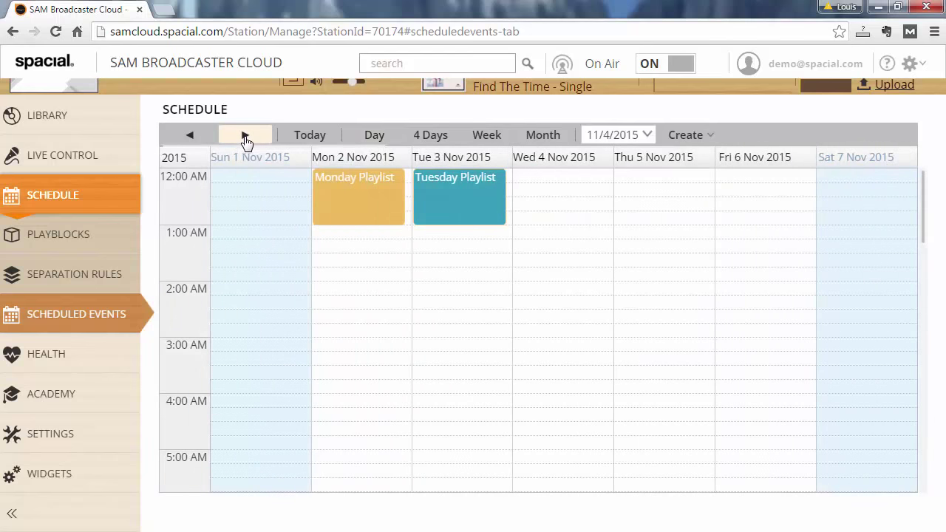
click(246, 140)
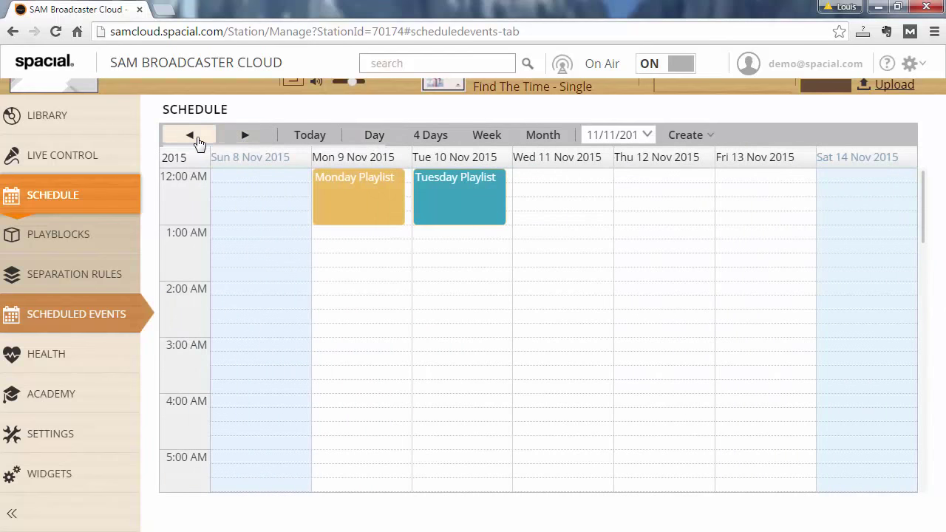
click(197, 141)
click(197, 141)
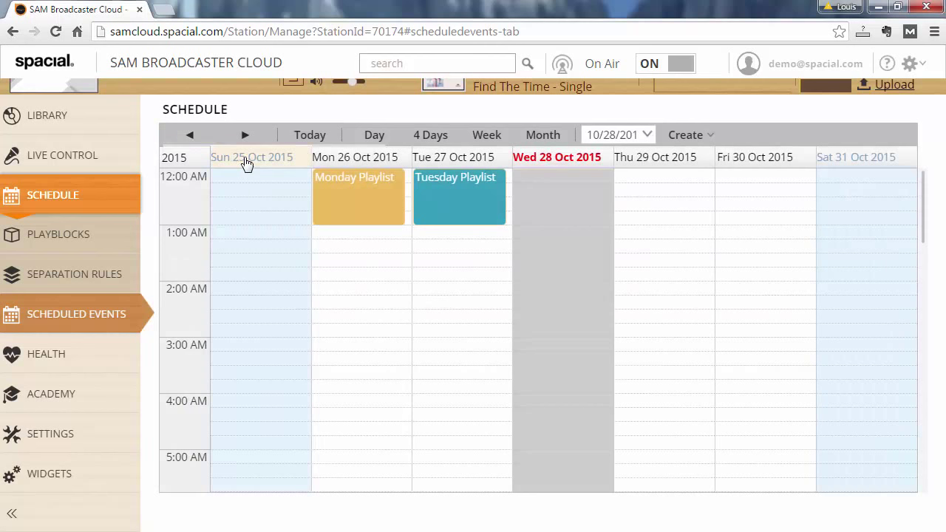
drag(331, 199, 424, 217)
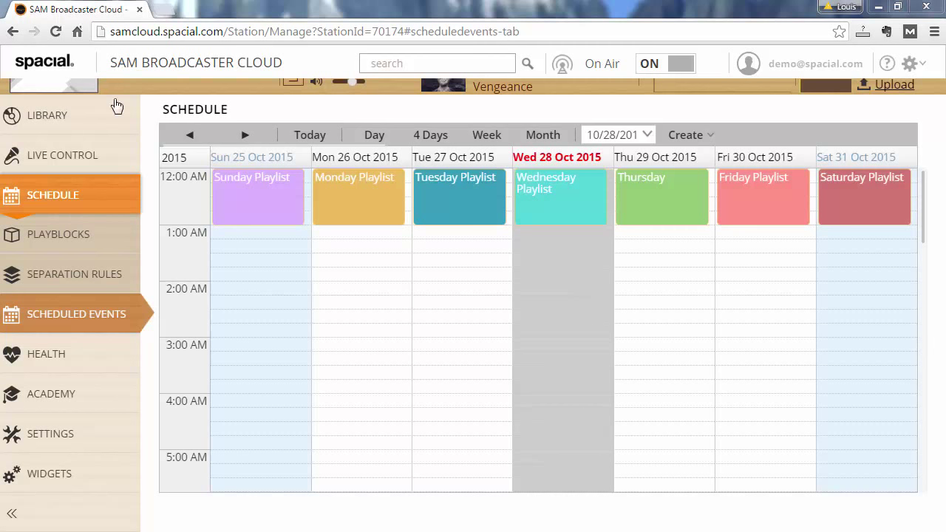
- Go to the station's media library, showing the empty Monday playlist
click(92, 120)
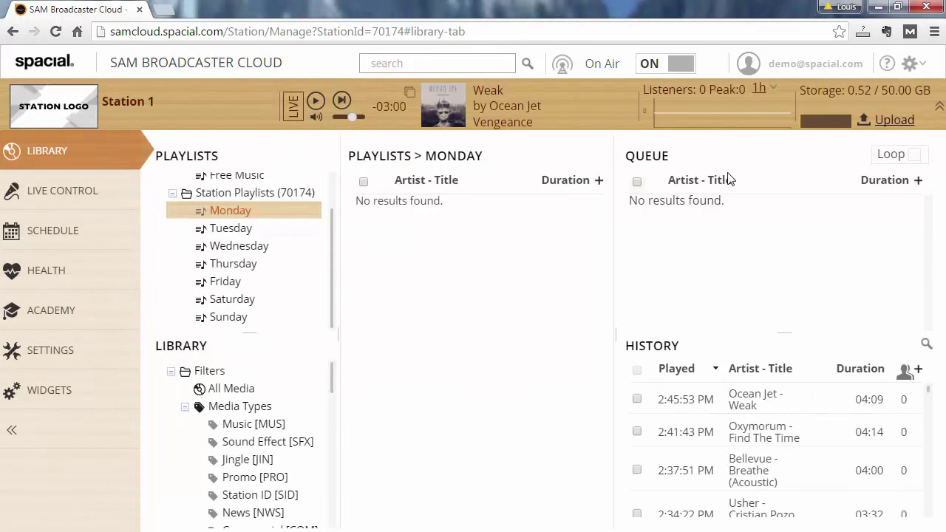
- Turn on Loop for the queue, then bring the Monday playlist back into view
click(914, 156)
mouse_move(331, 265)
mouse_down()
mouse_move(331, 219)
mouse_move(327, 273)
mouse_up()
click(251, 230)
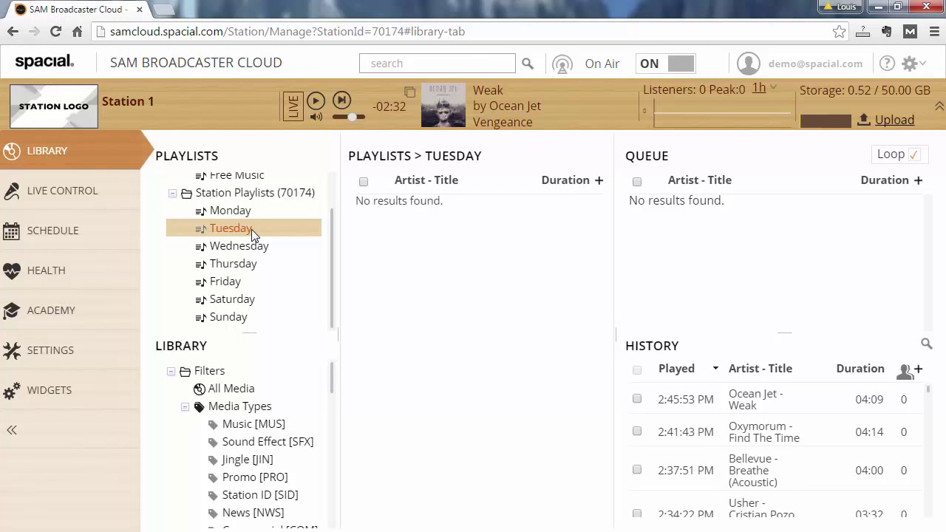
click(243, 210)
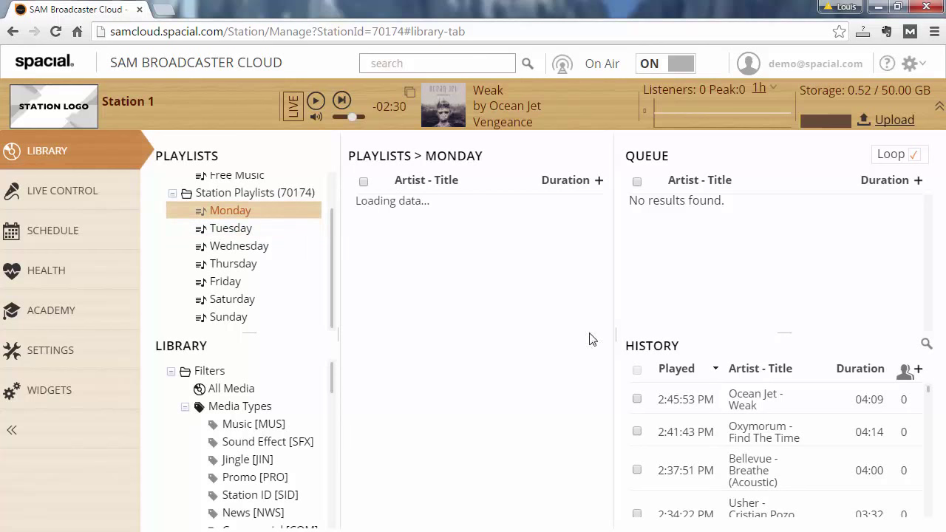
- Add Ocean Jet - Weak, Bellevue - Breathe (Acoustic) and Usher - Cristian Pozo Roman from History to Monday
drag(772, 413, 526, 287)
double_click(744, 459)
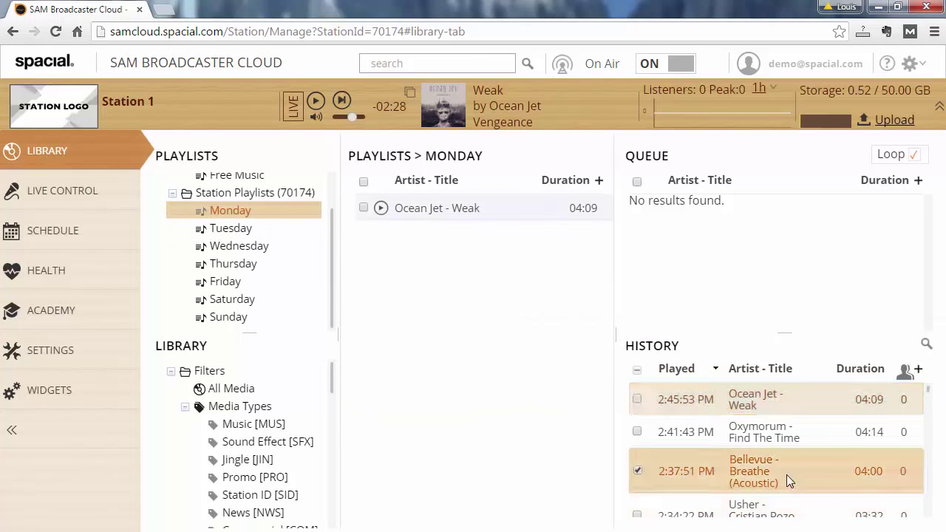
drag(781, 513, 478, 332)
click(477, 238)
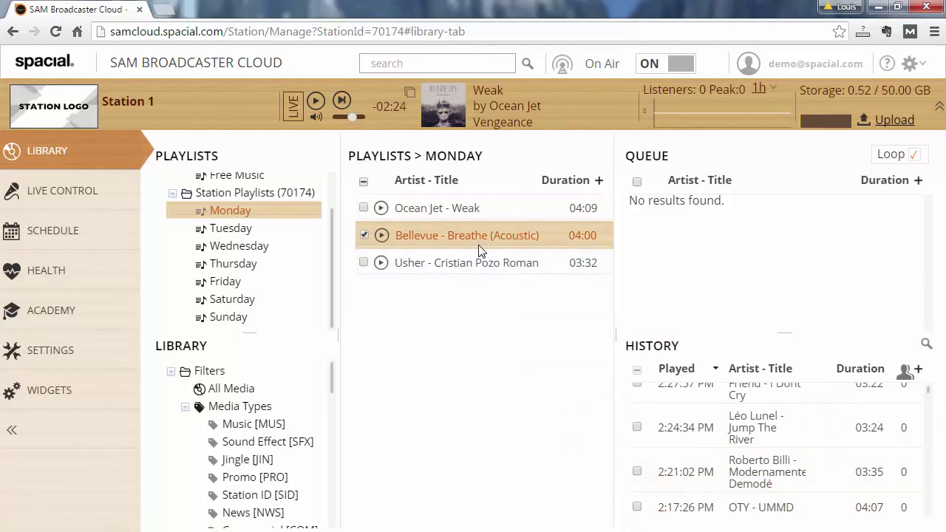
click(478, 260)
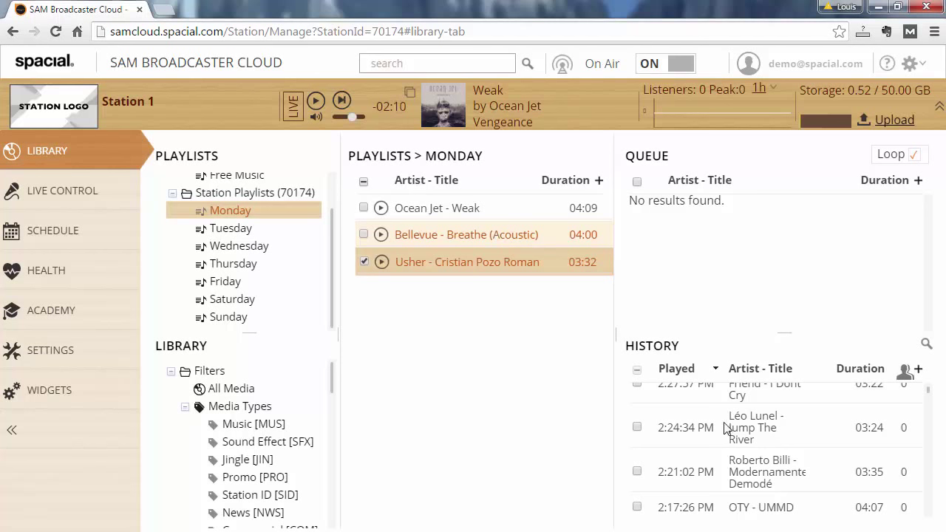
- Start an Import > Playlist file for the Monday playlist and browse for the file on disk
right_click(484, 321)
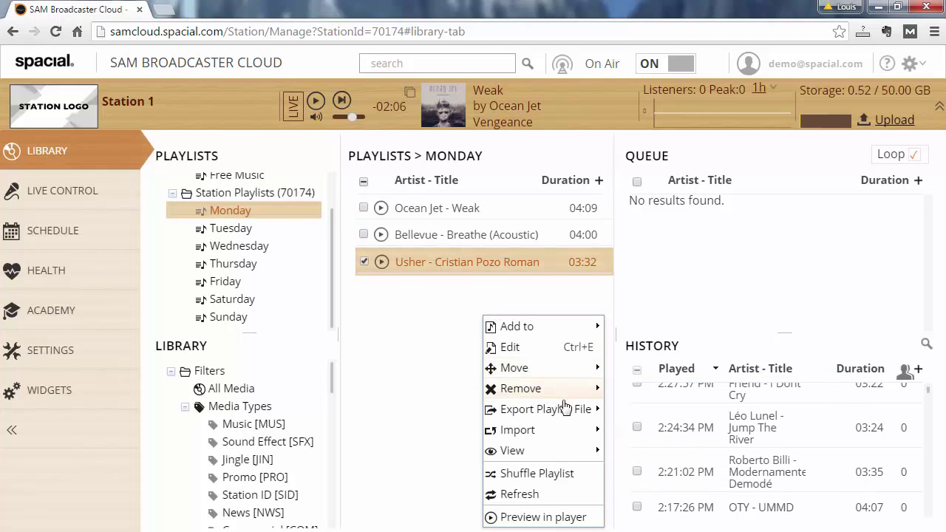
mouse_move(562, 431)
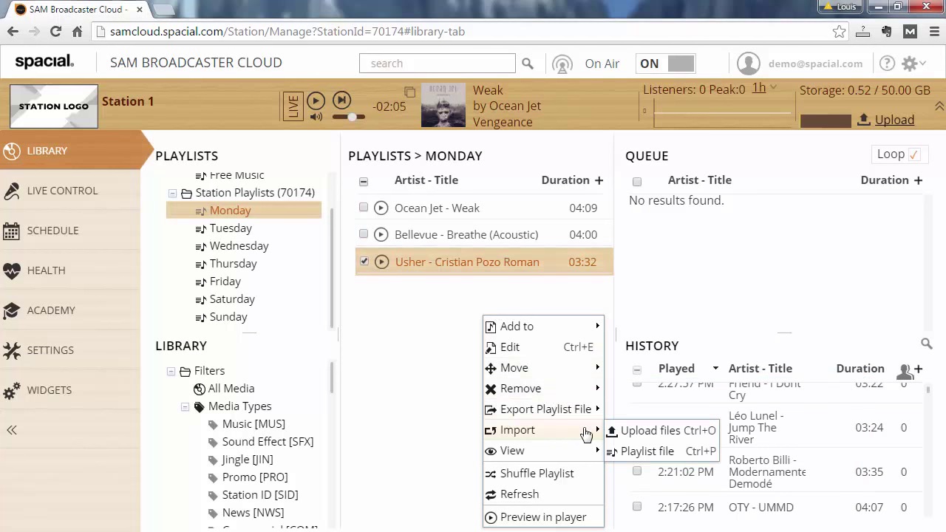
click(661, 455)
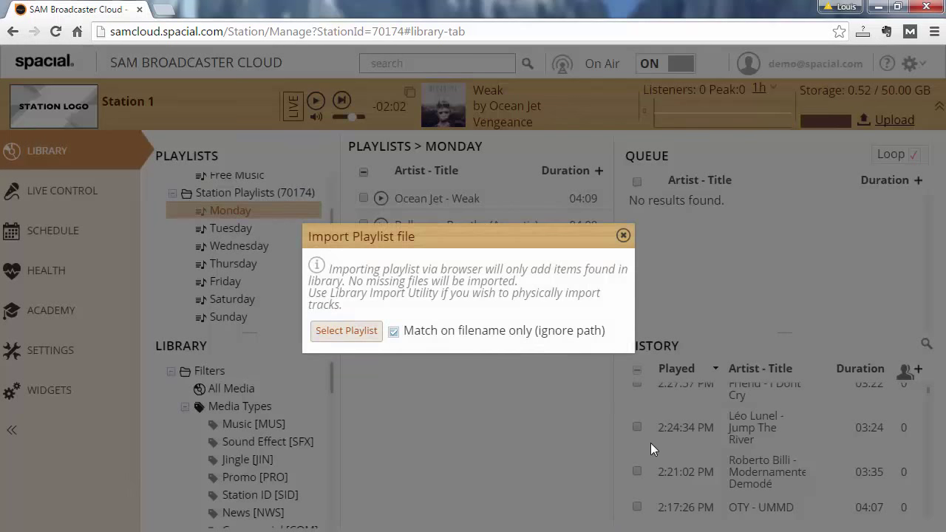
drag(437, 239, 455, 189)
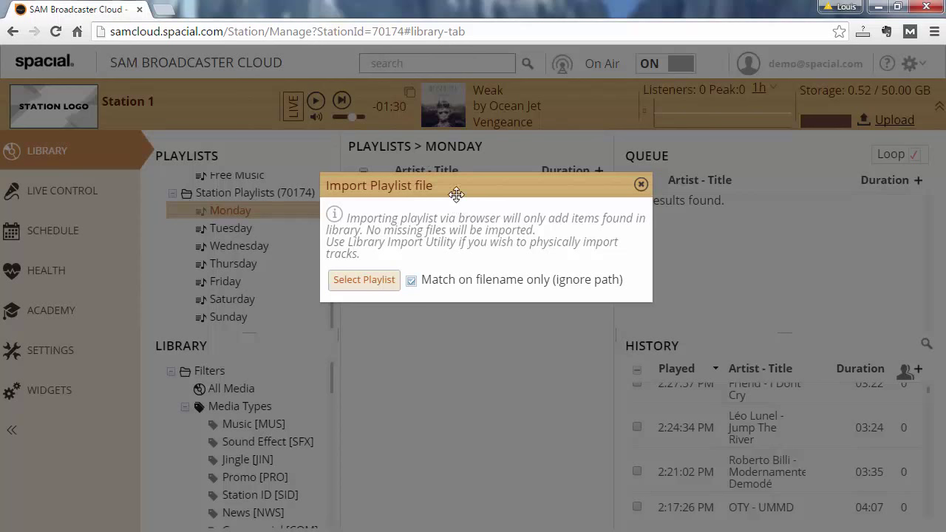
drag(457, 195, 452, 202)
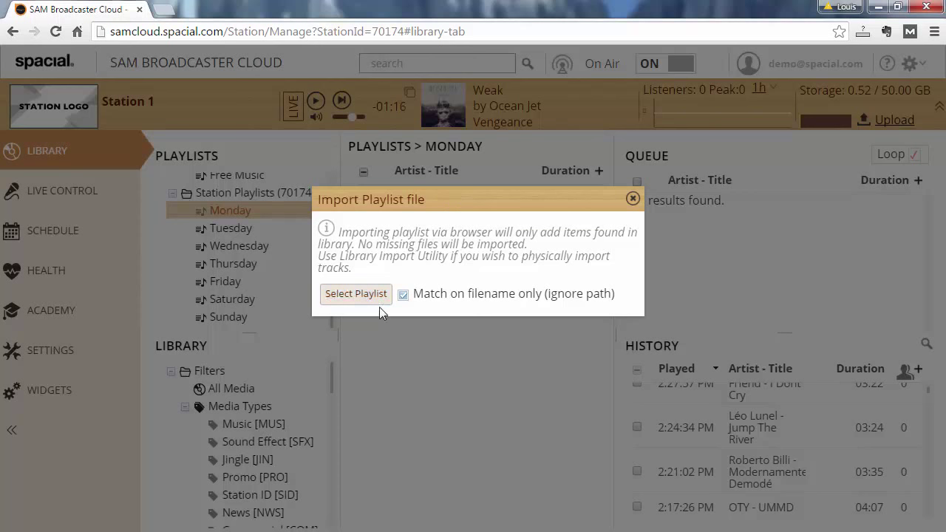
drag(398, 207, 468, 219)
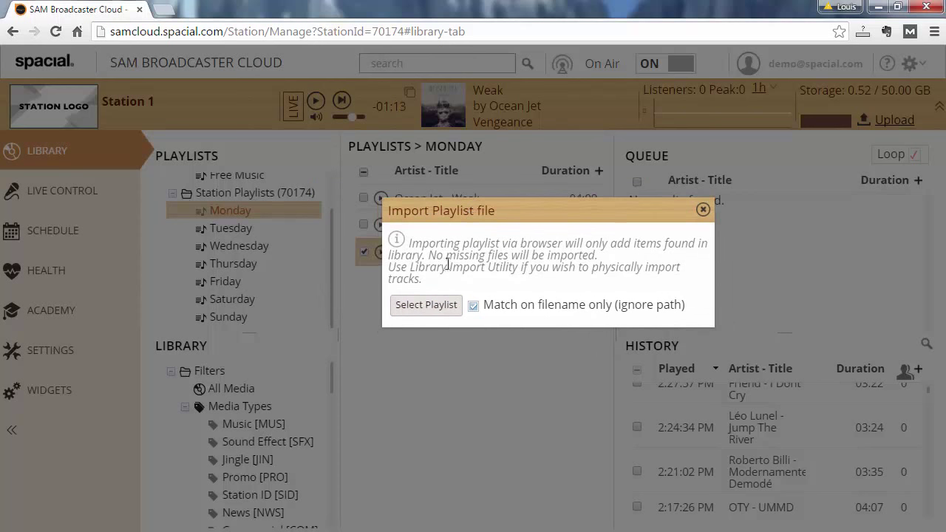
click(433, 311)
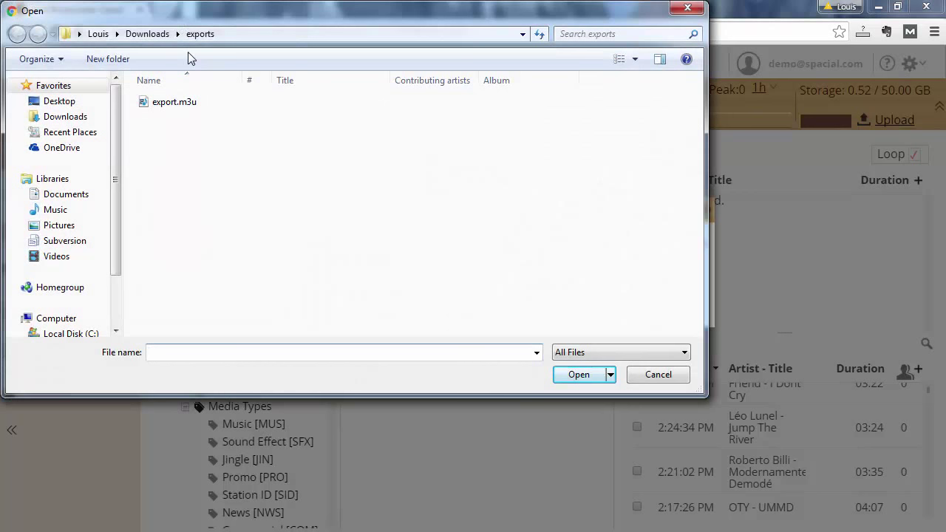
- Import monday.m3u from D:\Music\demo into the Monday playlist: 9 tracks added, 1 not found
text(d:\mus)
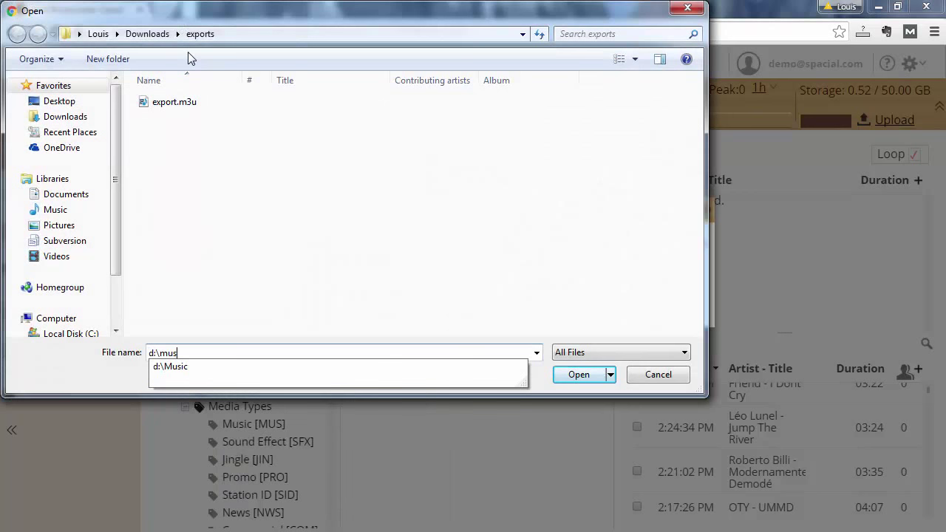
key(Down)
text(\demo)
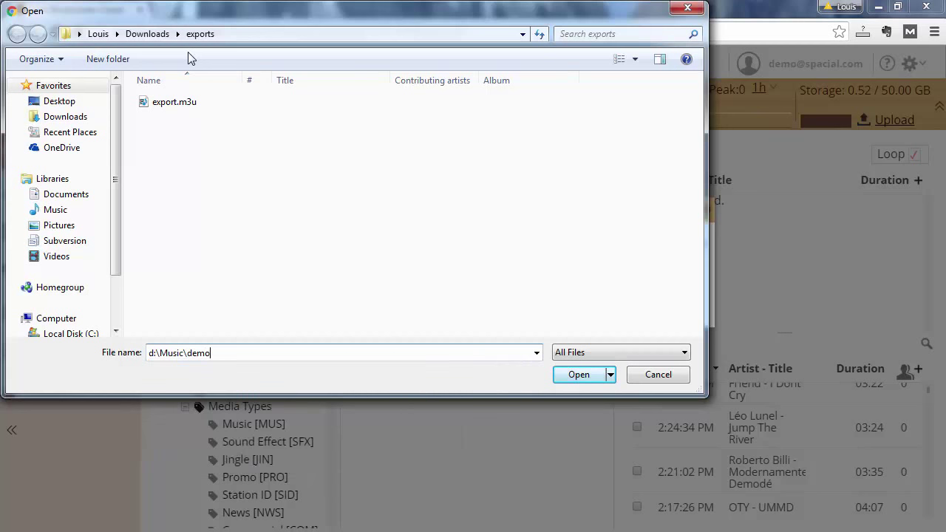
key(Return)
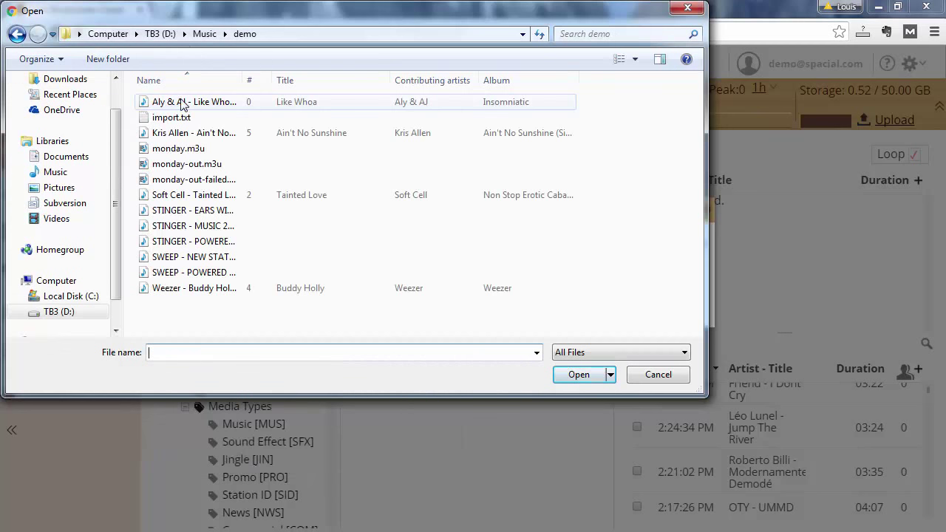
click(191, 149)
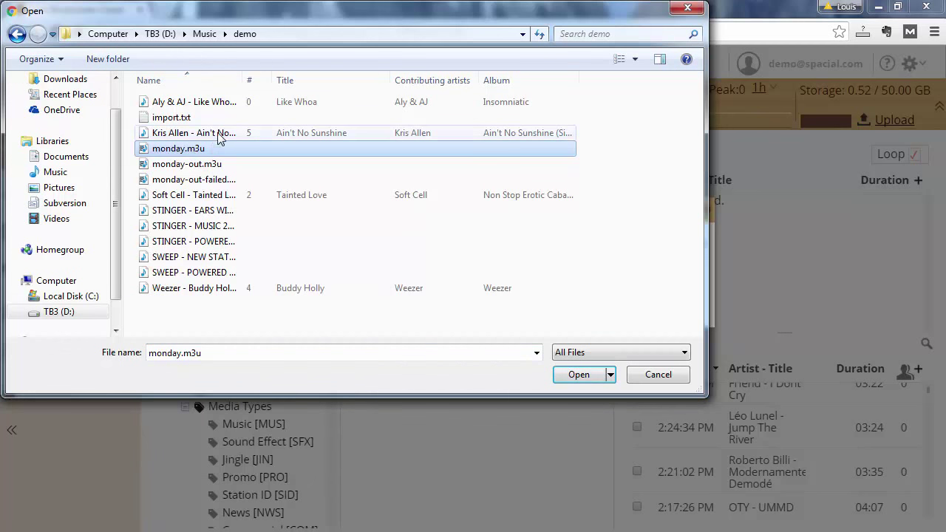
click(172, 151)
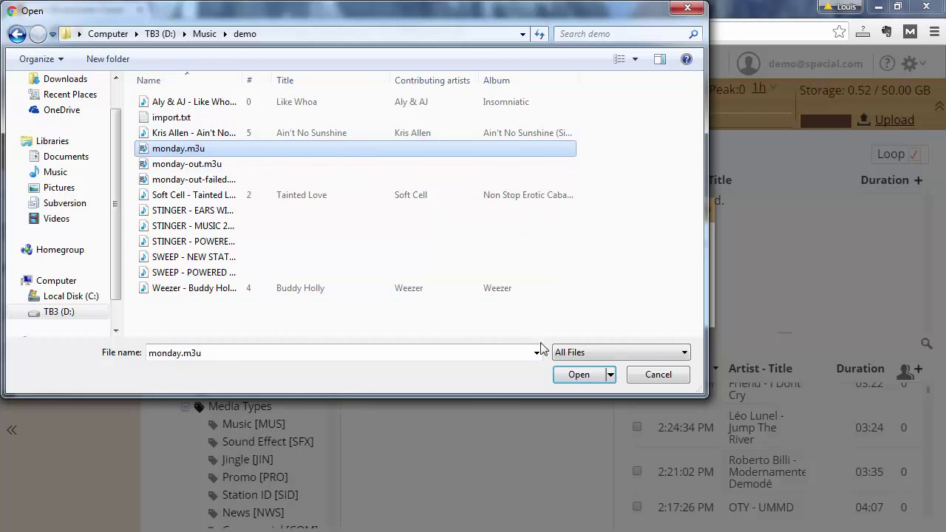
click(241, 181)
click(186, 150)
click(580, 375)
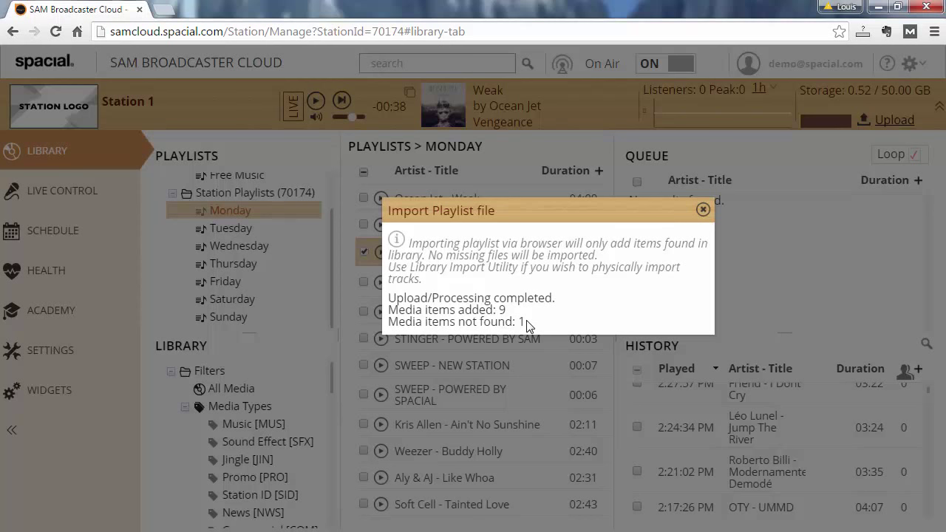
- Dismiss the import summary and select the SWEEP - POWERED BY SPACIAL and STINGER - MUSIC 24 7 rows
click(708, 220)
click(484, 395)
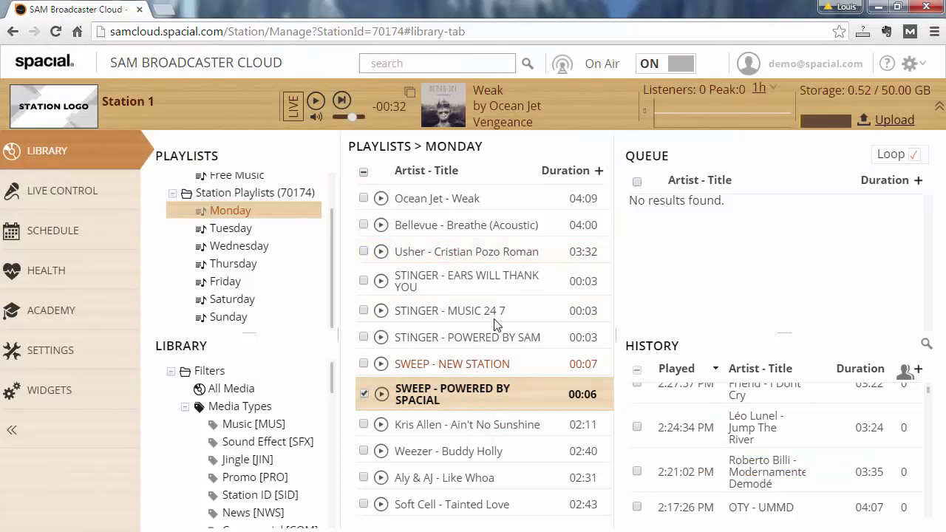
click(497, 311)
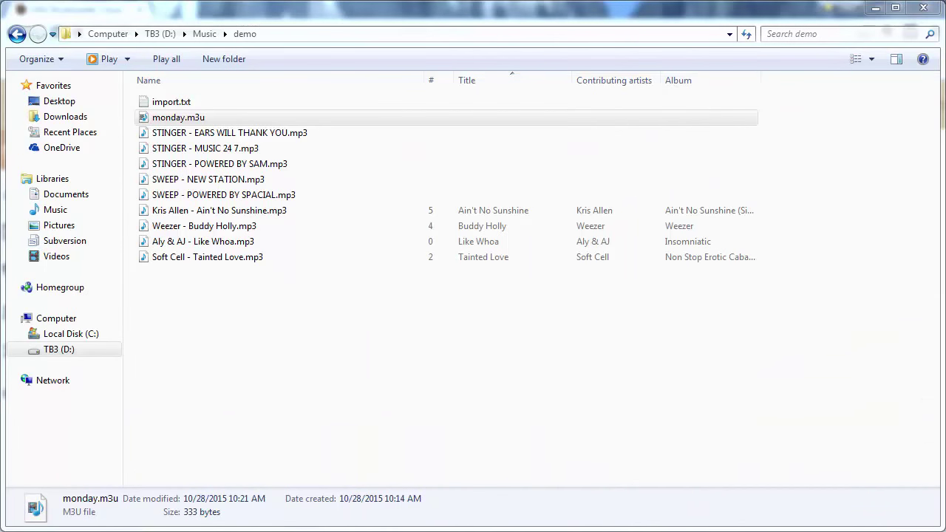
- Open monday.m3u from the demo folder in Notepad through Open with
click(214, 118)
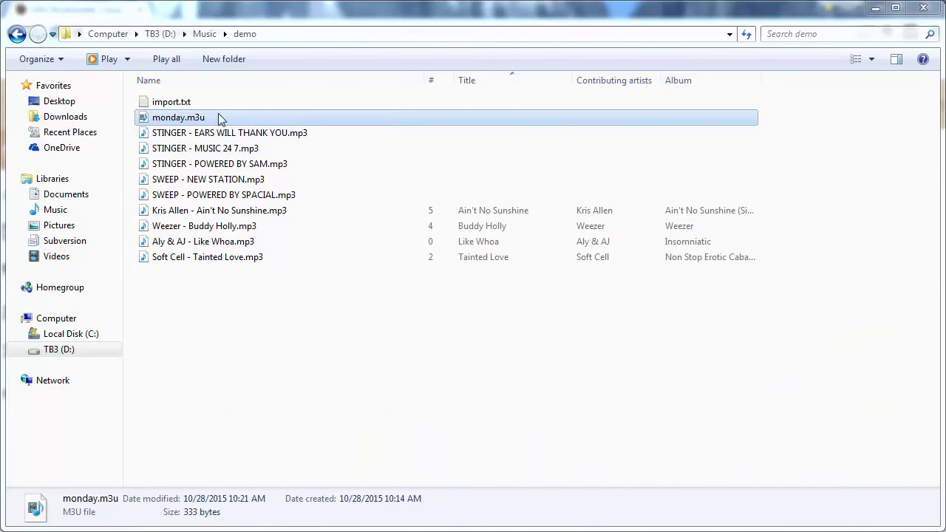
right_click(180, 122)
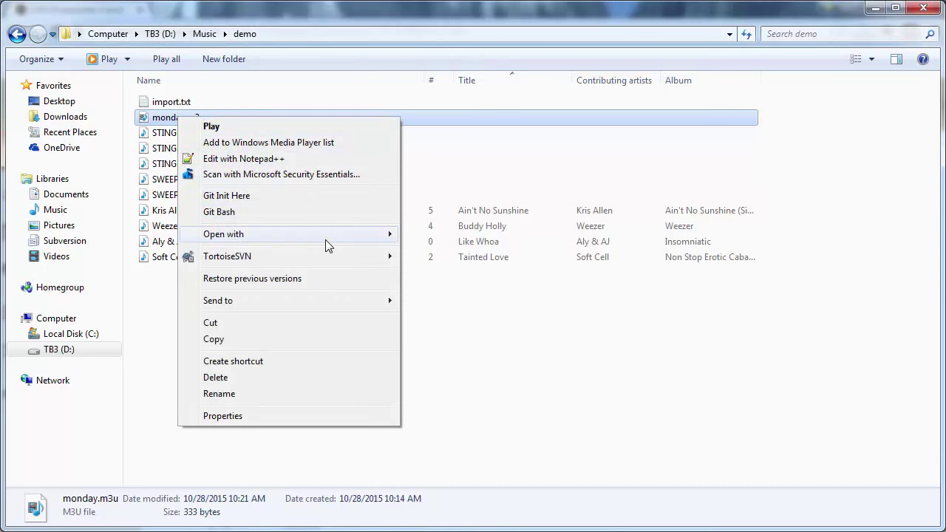
mouse_move(326, 238)
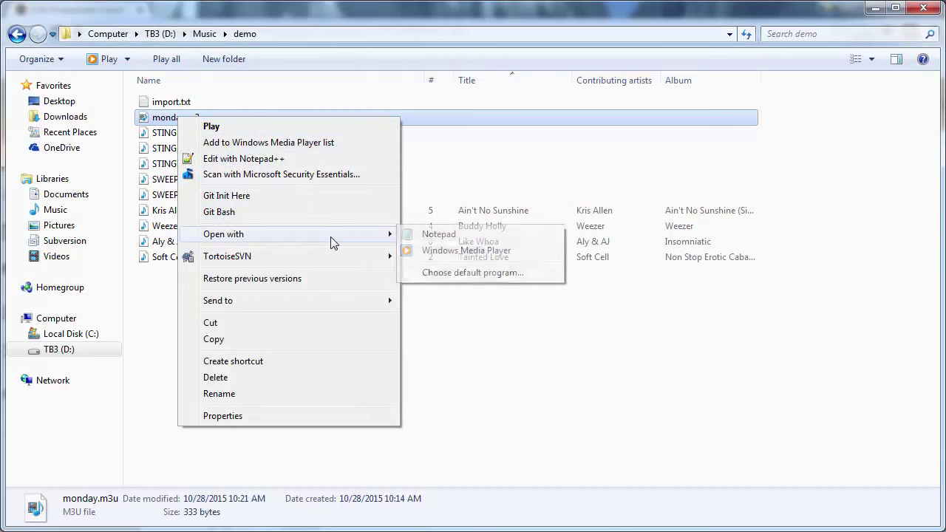
click(452, 241)
drag(380, 149, 498, 119)
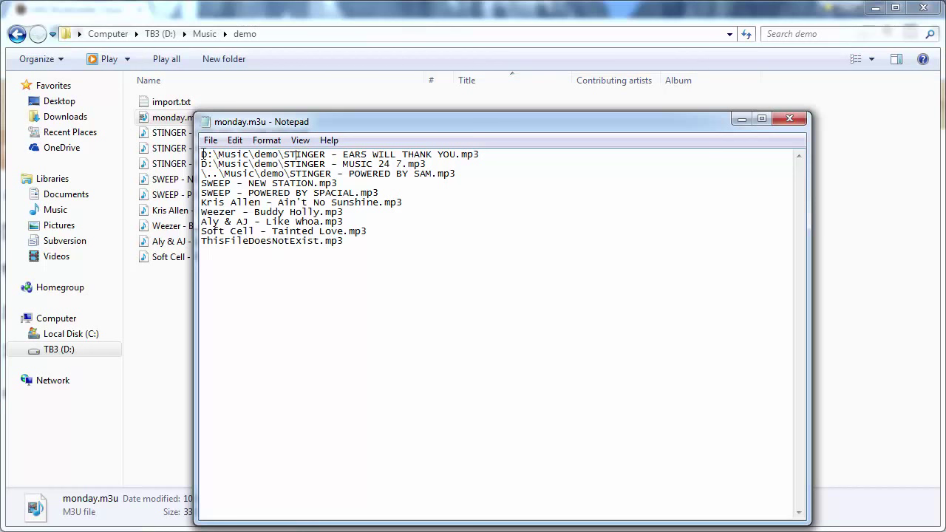
drag(203, 154, 478, 153)
click(372, 172)
drag(200, 173, 223, 173)
click(238, 173)
drag(341, 184, 212, 184)
click(243, 194)
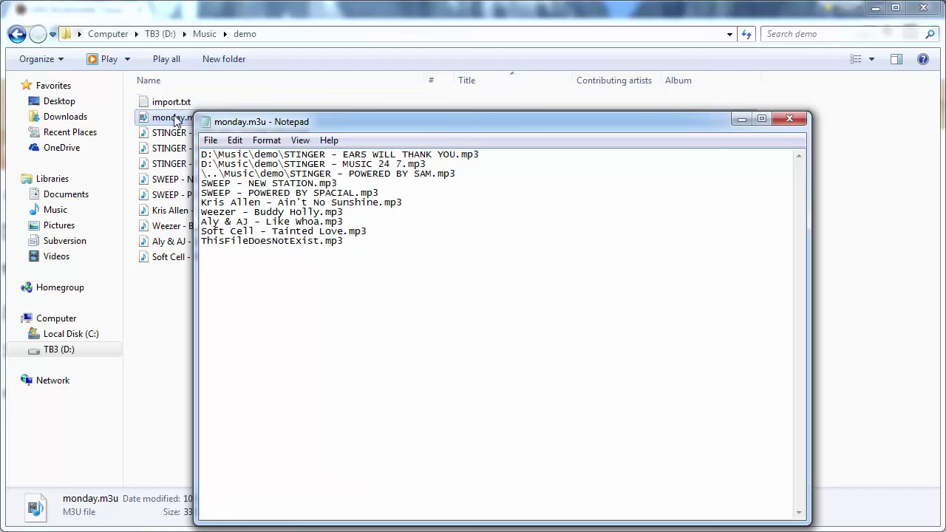
- Shift the Notepad window showing monday.m3u slightly aside
mouse_move(266, 126)
mouse_down()
mouse_move(255, 161)
mouse_move(254, 146)
mouse_move(281, 116)
mouse_up()
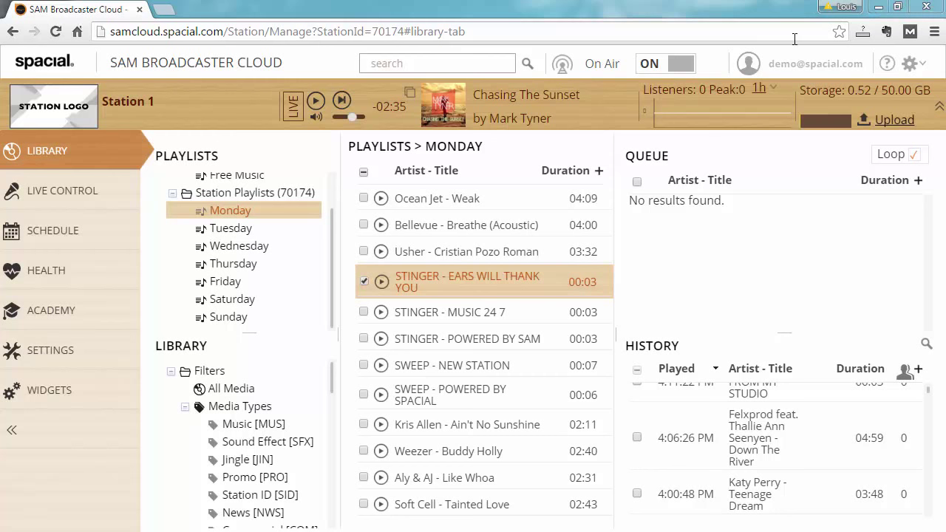
- On the Upload page, view the Import Utility download under Import, then dismiss it
click(891, 122)
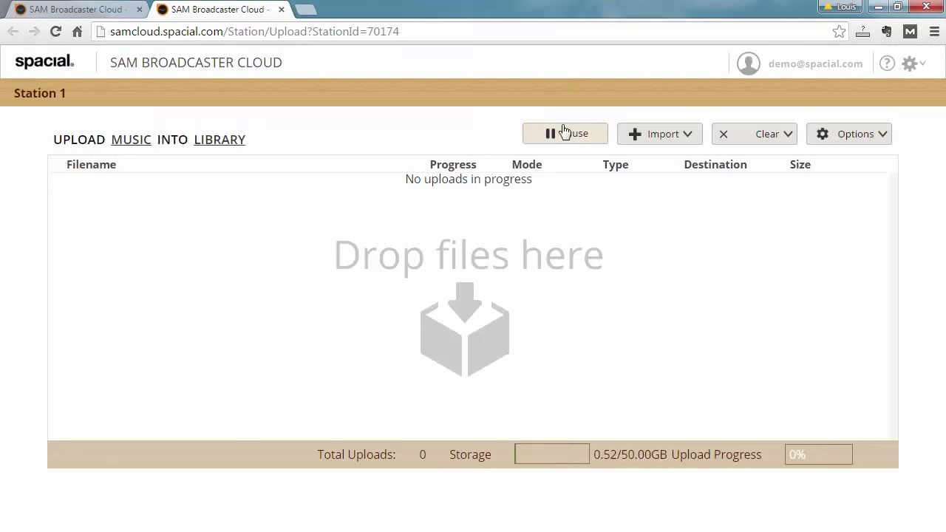
click(657, 136)
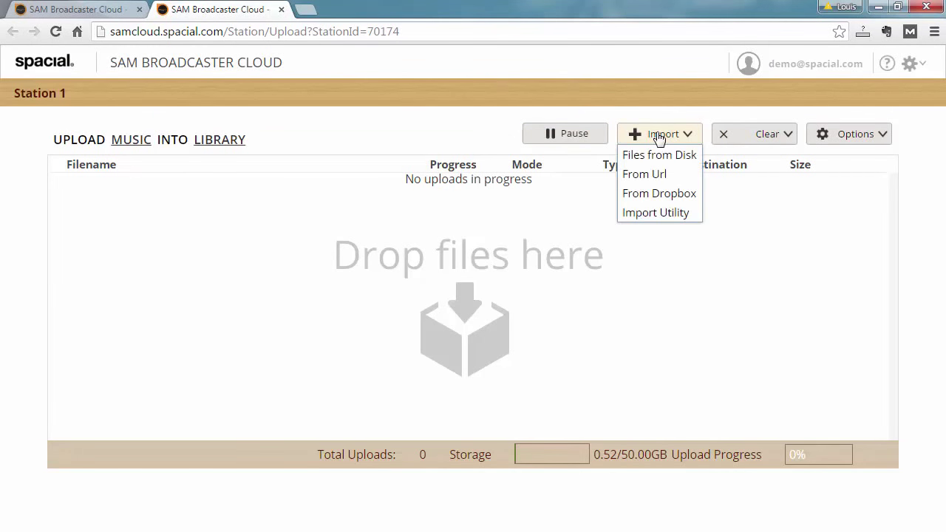
click(658, 213)
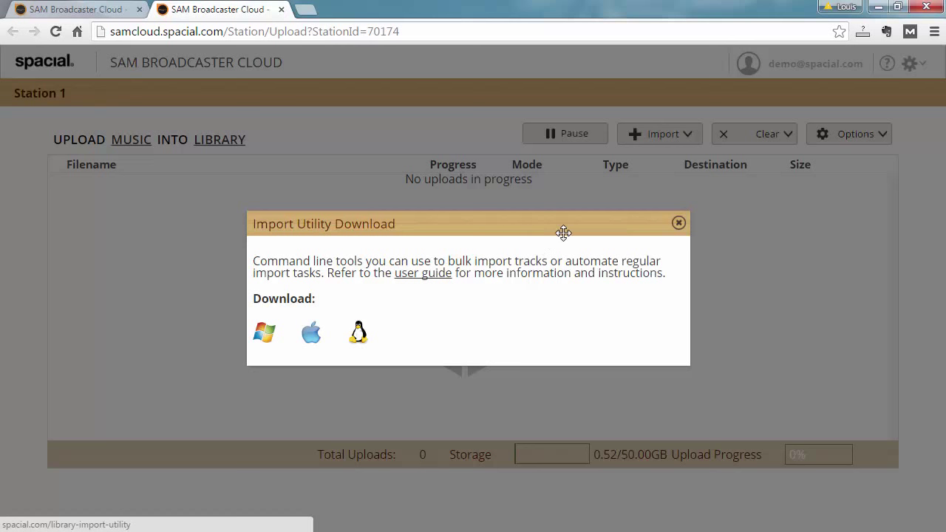
click(679, 223)
- Switch to Command Prompt to see the ImportUtil.exe -h command-line options help
key(alt+Tab)
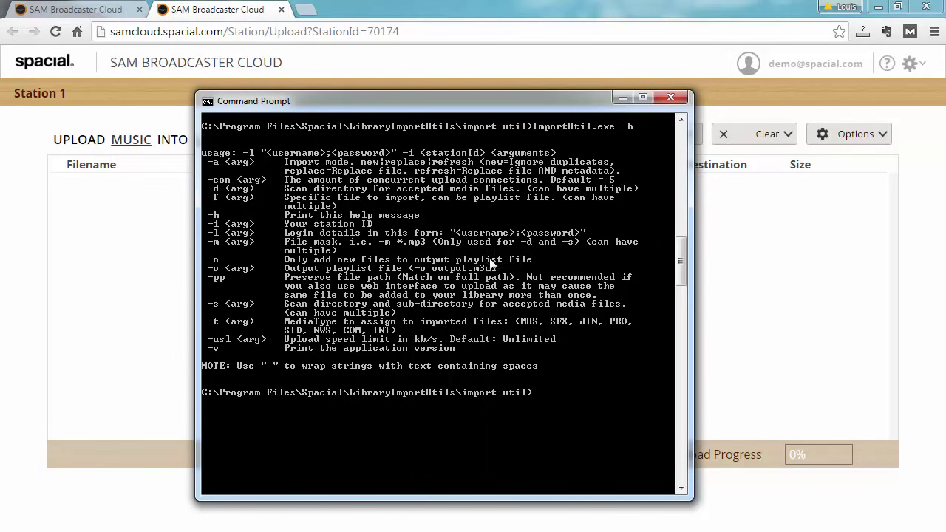